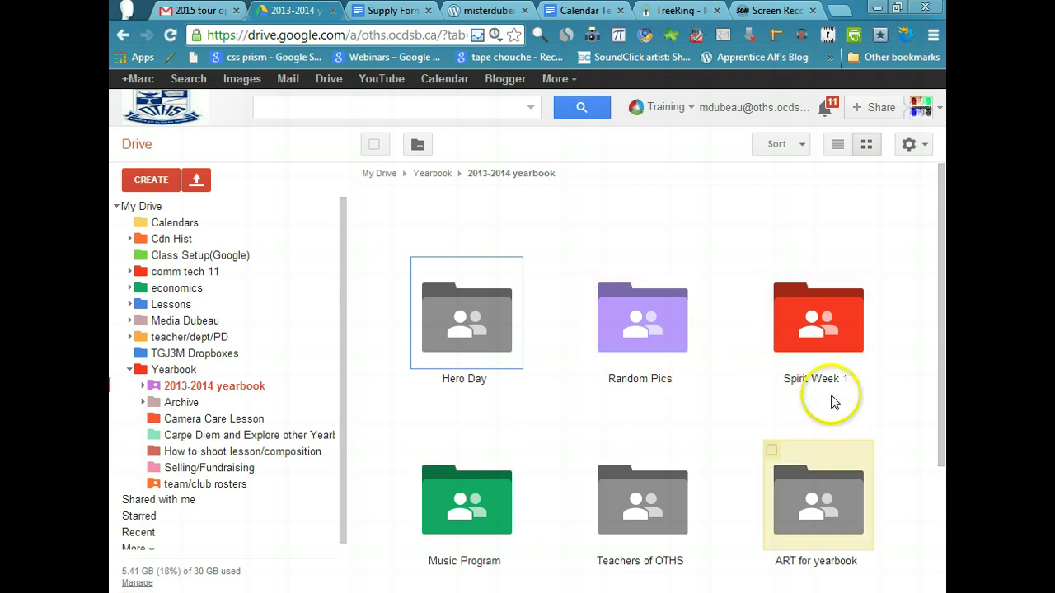
Navigate the Drive sidebar into the Sports Teams/ Club Members Student NAMES folder.
left_click_drag(944, 396, 937, 521)
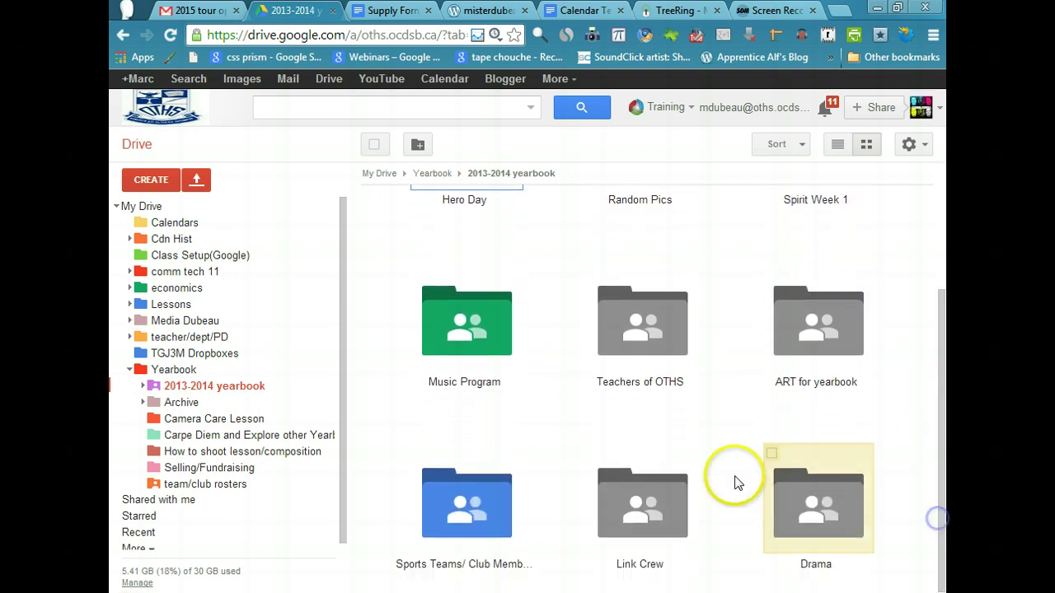
left_click(669, 512)
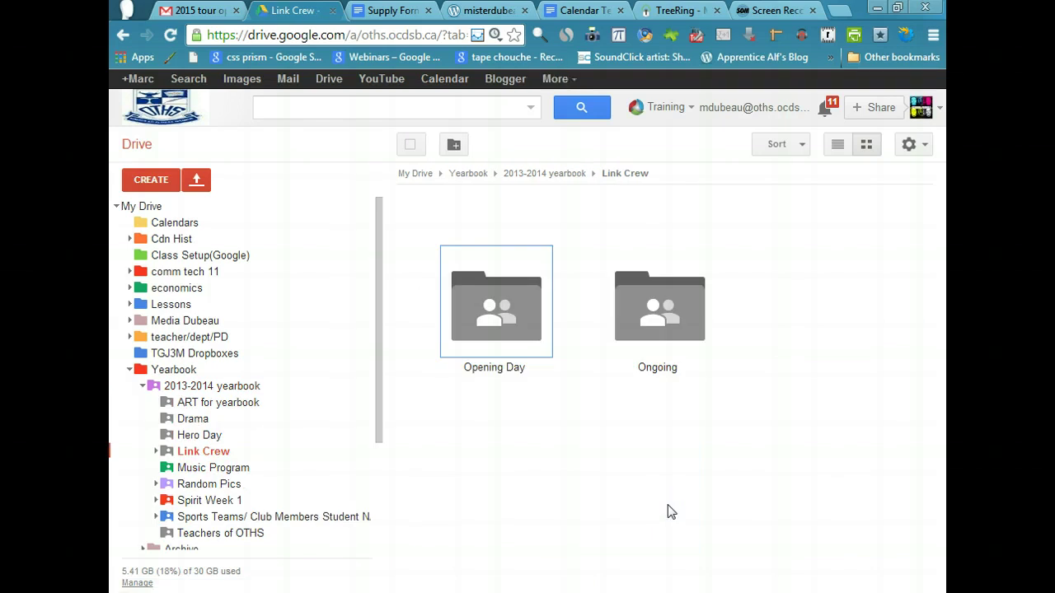
left_click(666, 471)
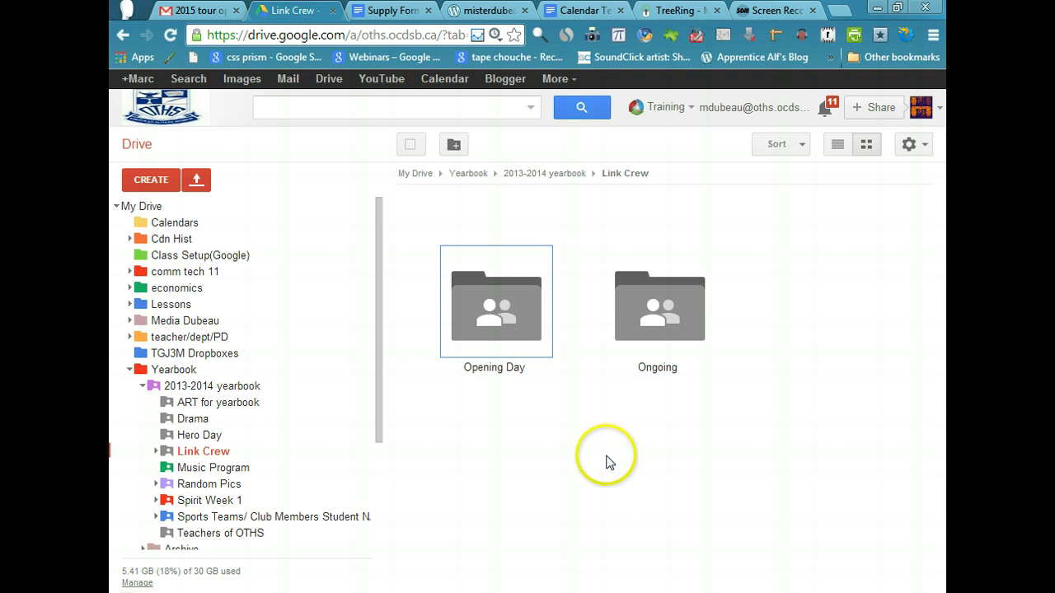
left_click(266, 517)
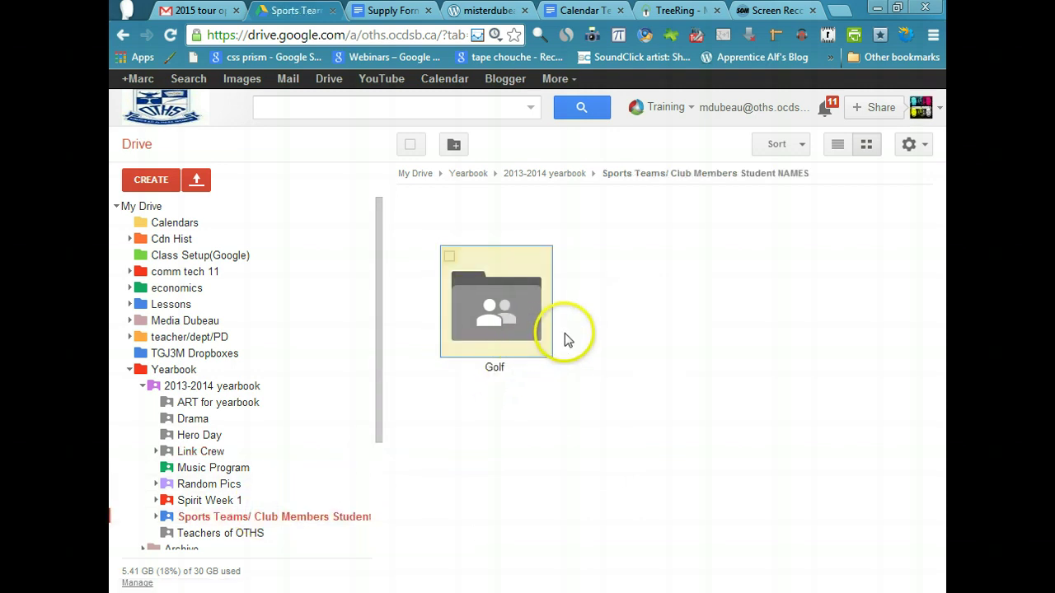
Create a new shared folder there named volleyball.
left_click(144, 182)
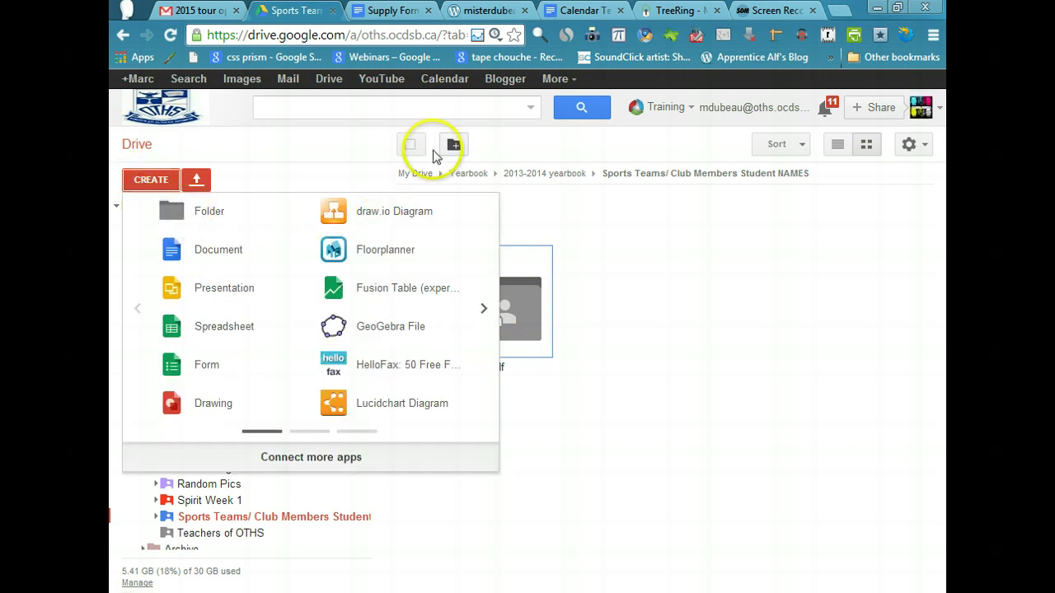
left_click(455, 145)
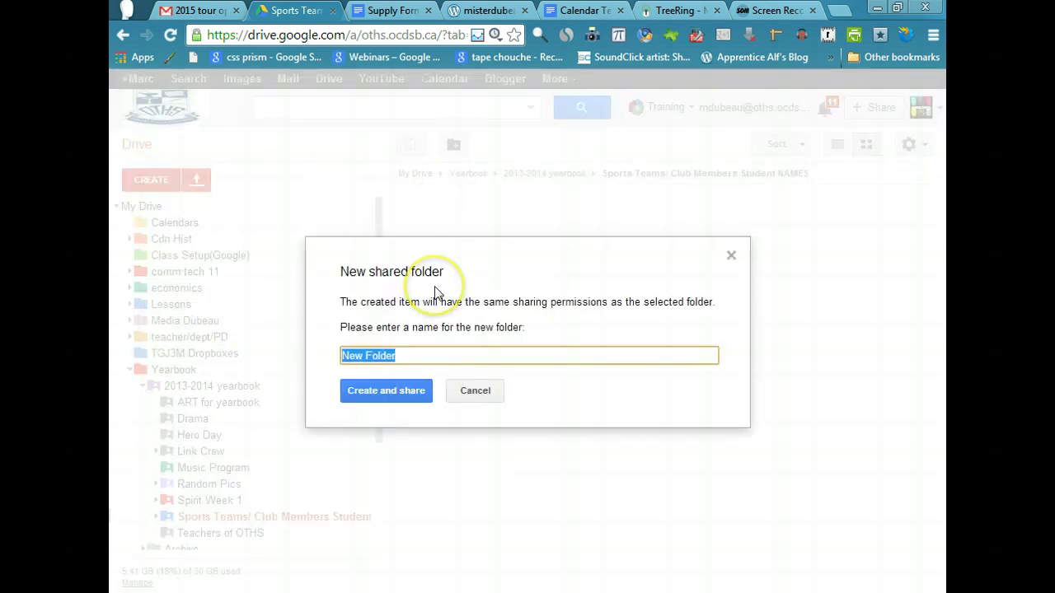
type("Ivoll")
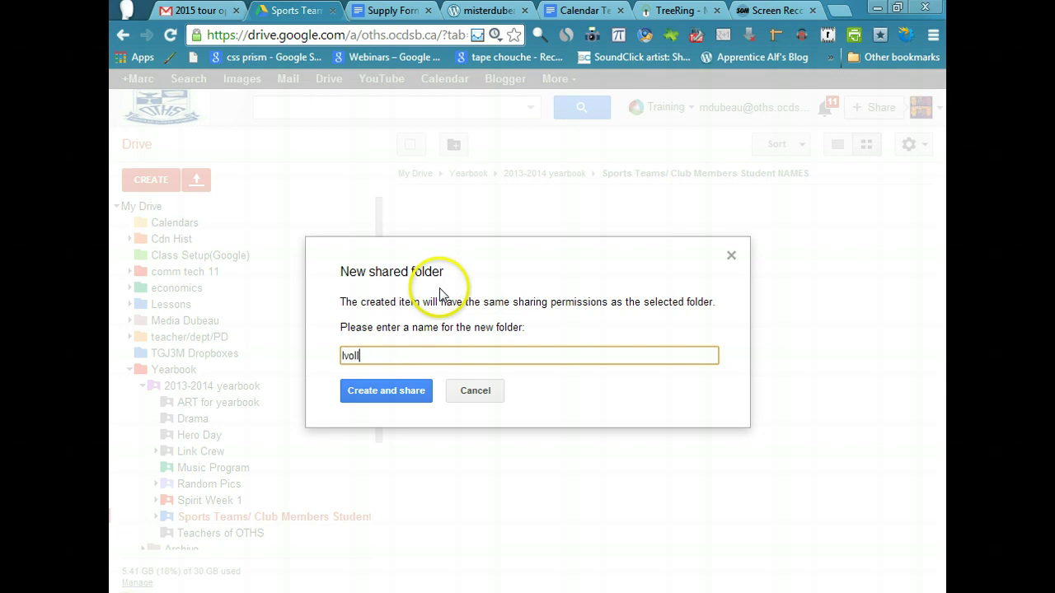
key("BackSpace")
type("volleyball")
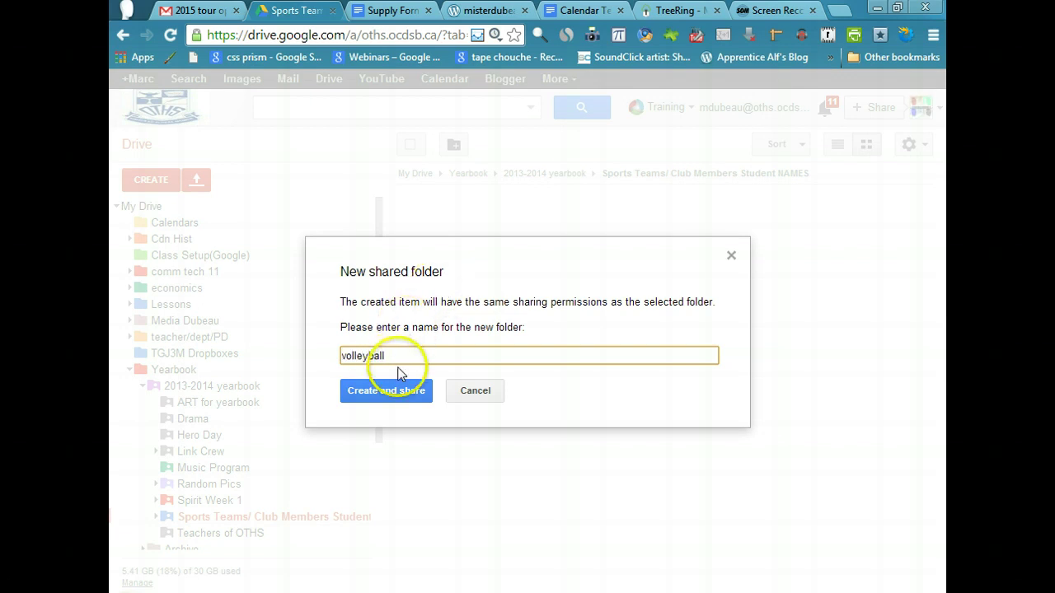
left_click(394, 393)
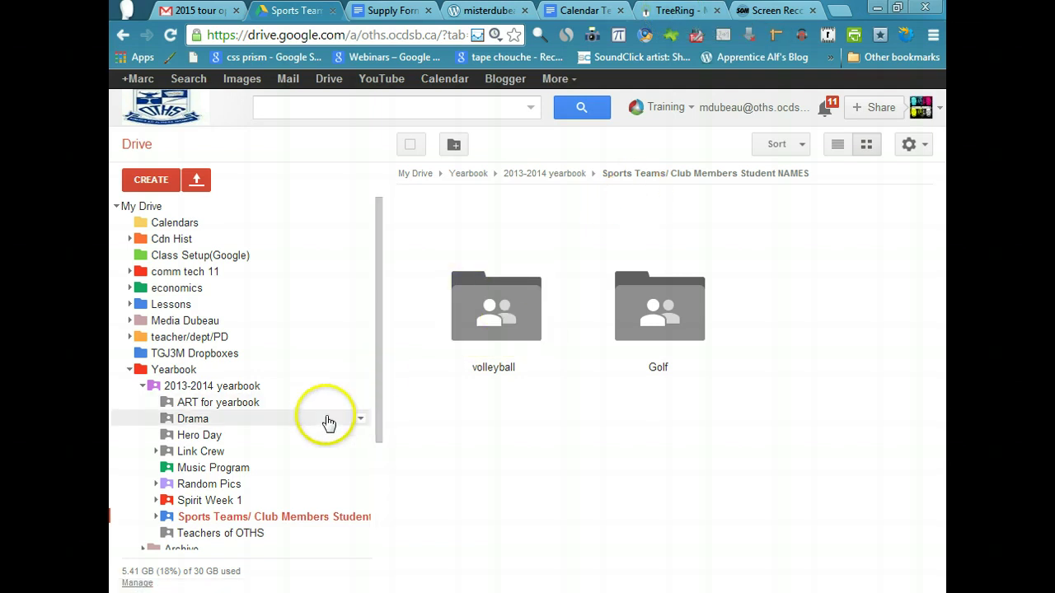
Expand Link Crew in the folder tree and open its Opening Day subfolder of photos and videos.
left_click(210, 452)
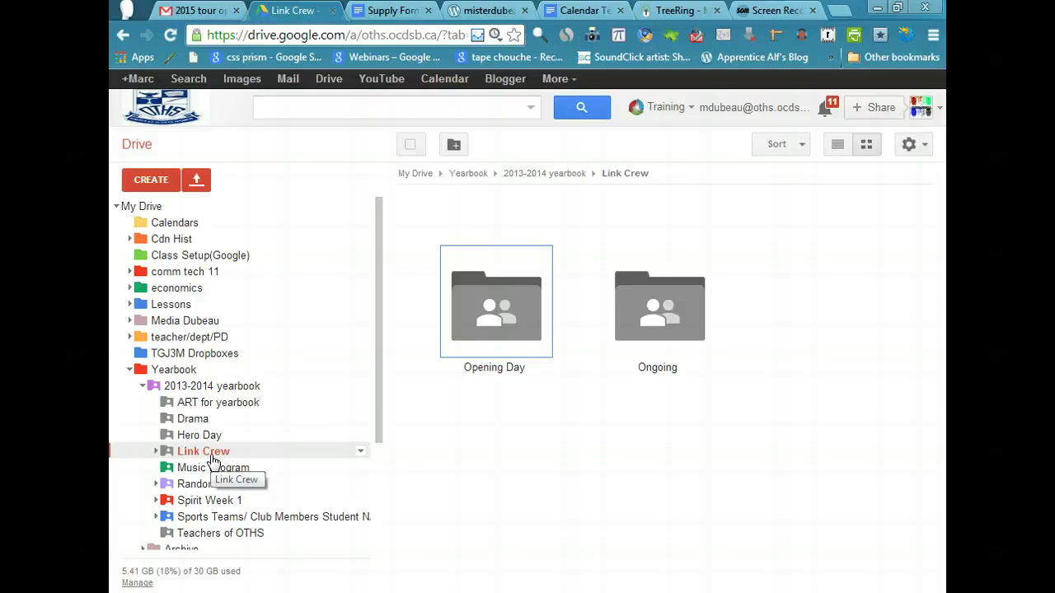
left_click(153, 453)
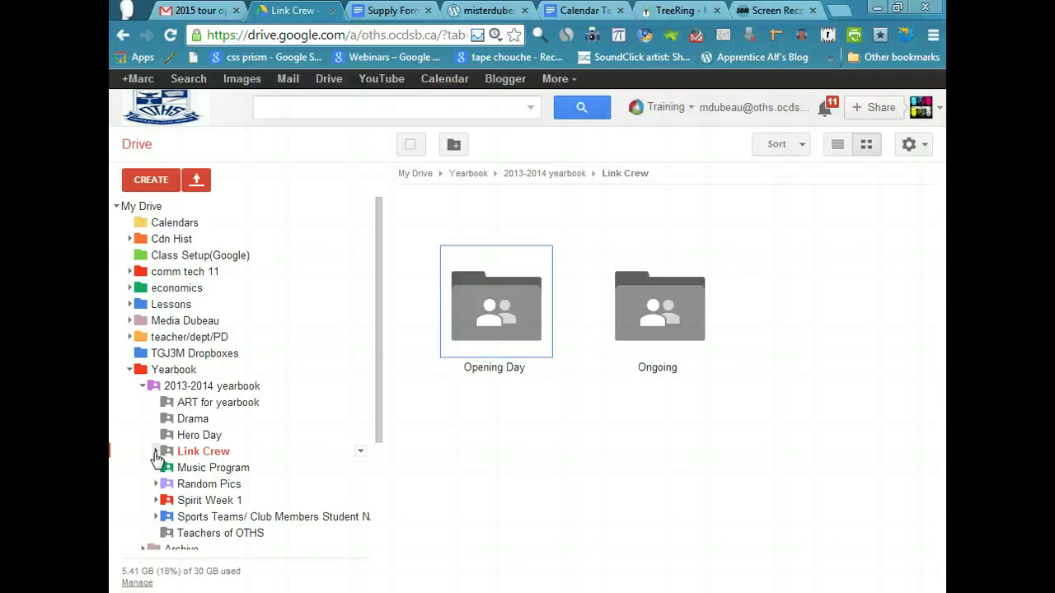
left_click(156, 451)
left_click(213, 479)
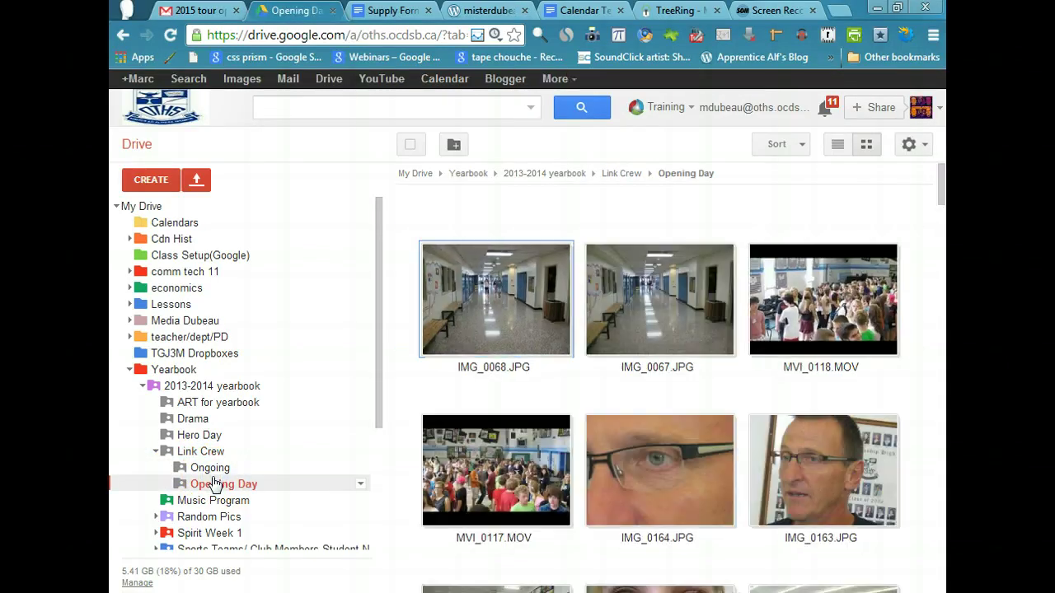
left_click(214, 470)
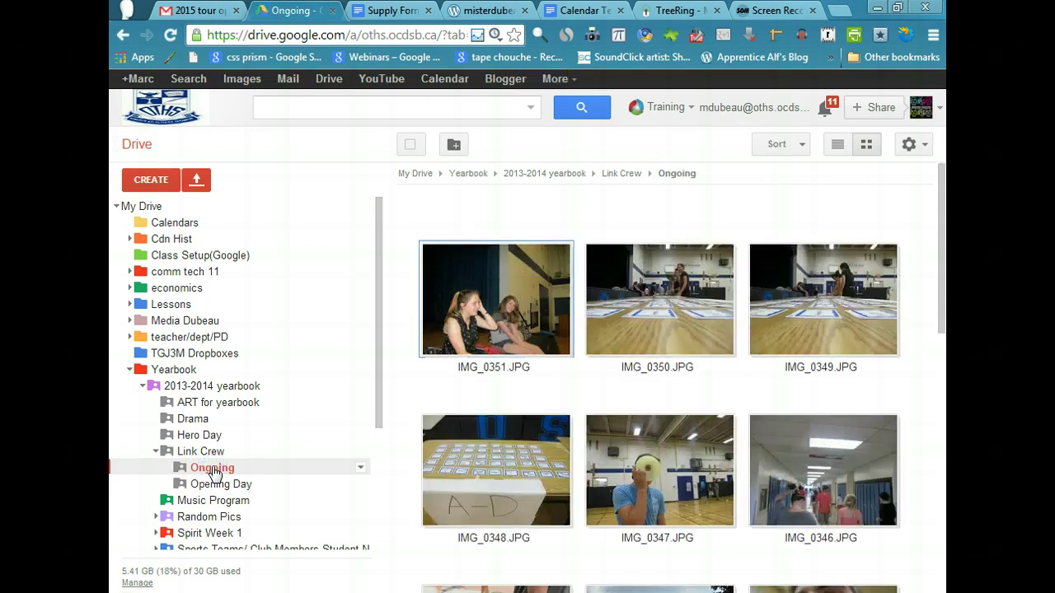
left_click(213, 470)
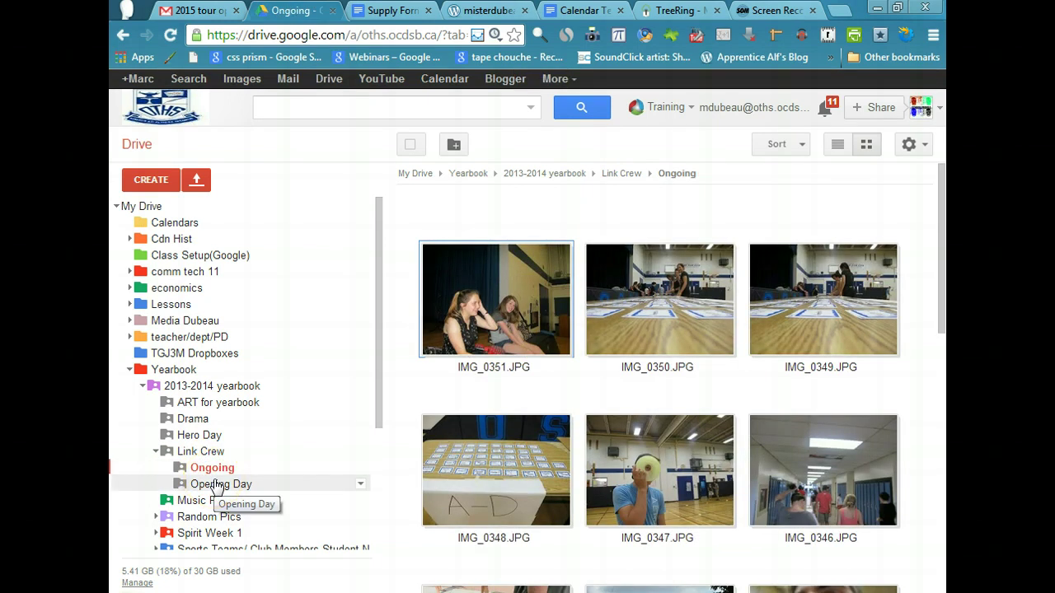
left_click(215, 485)
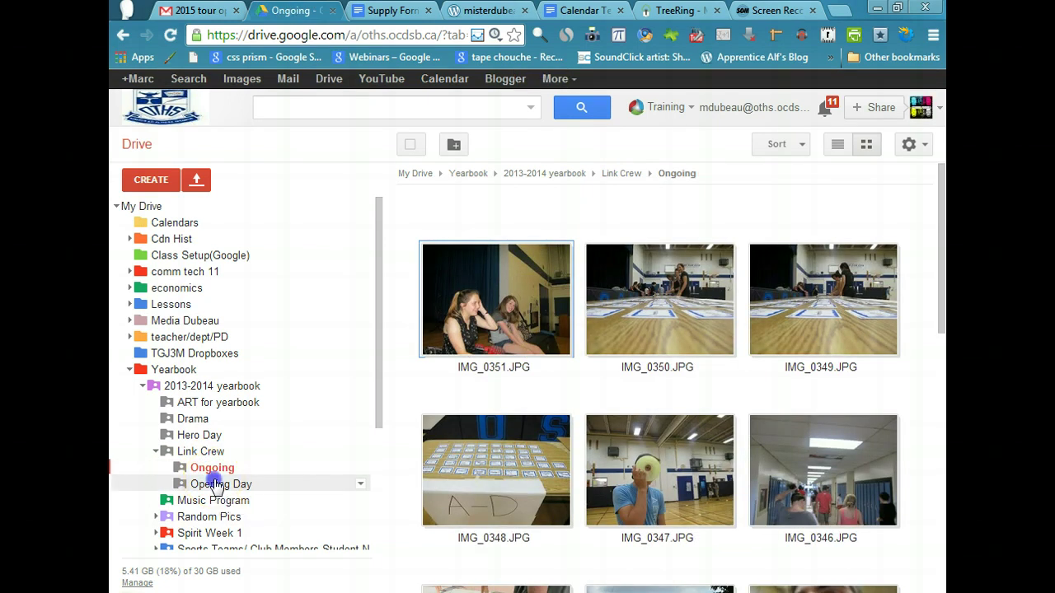
Rename Link Crew's Opening Day folder by appending 'Uploaded' to make 'Opening Day Uploaded'.
right_click(216, 485)
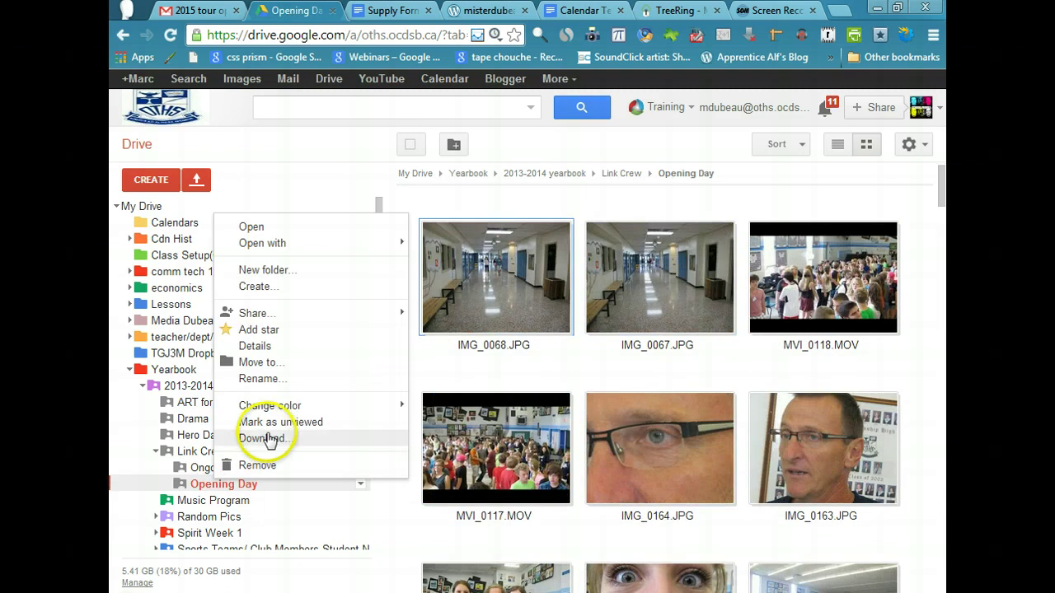
left_click(271, 443)
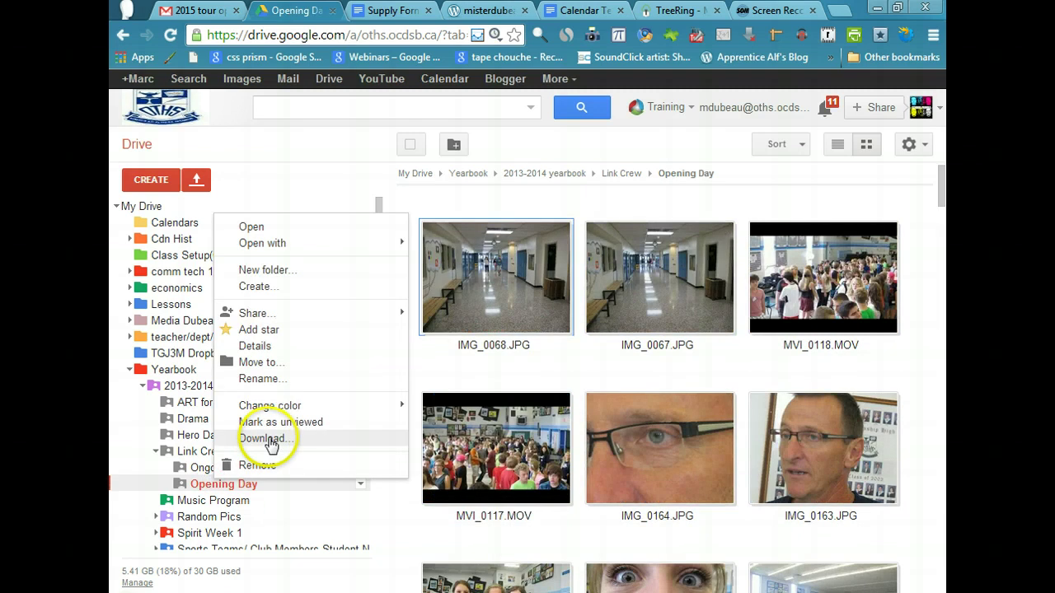
left_click(272, 380)
left_click(494, 347)
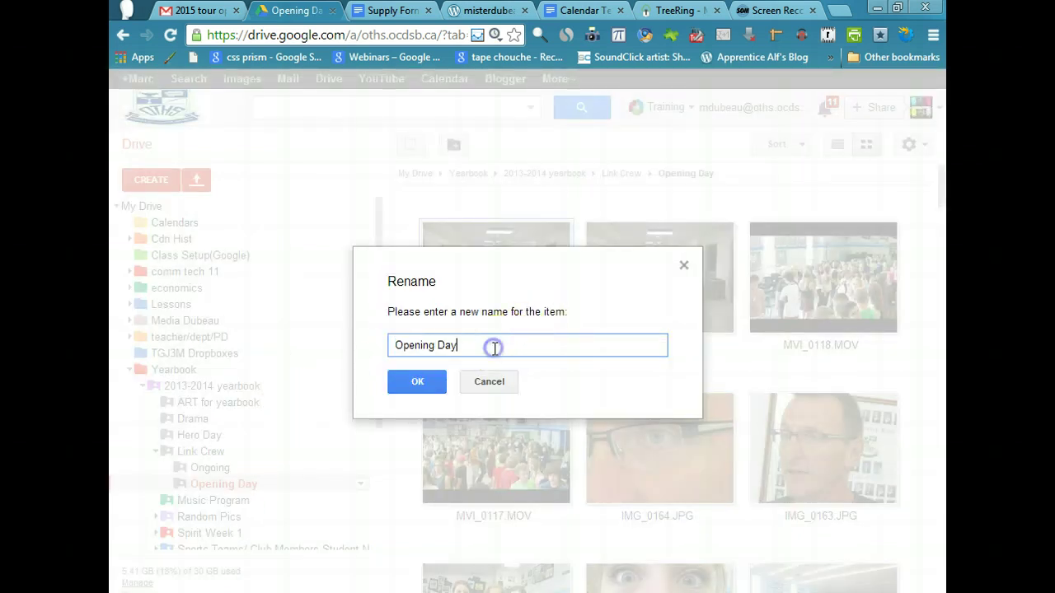
type("Uploaded")
left_click(435, 380)
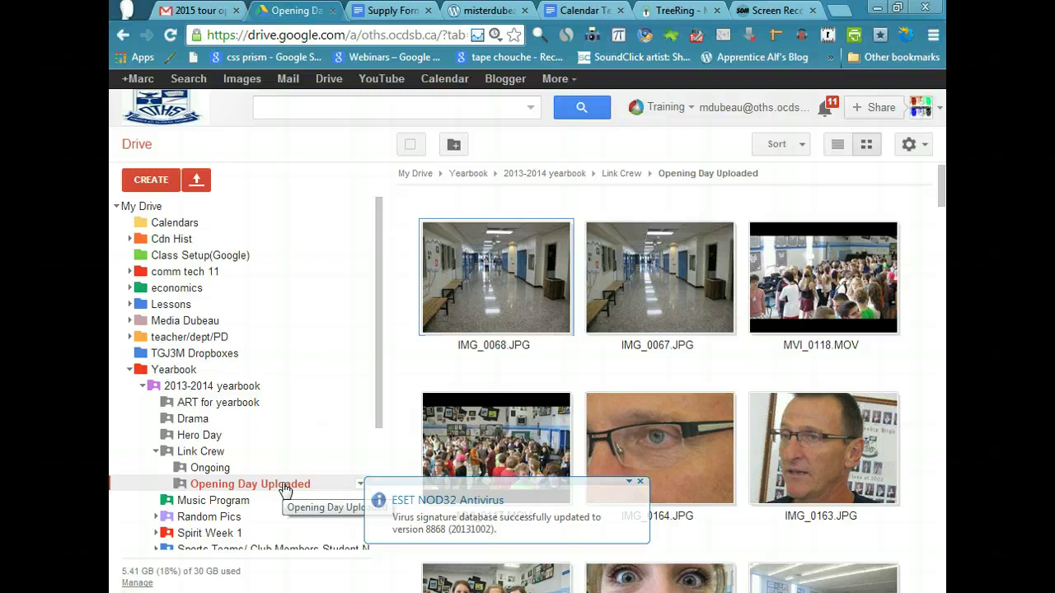
Open the Ongoing folder and select photos IMG_0351 and IMG_0350 in thumbnail view.
left_click(288, 488)
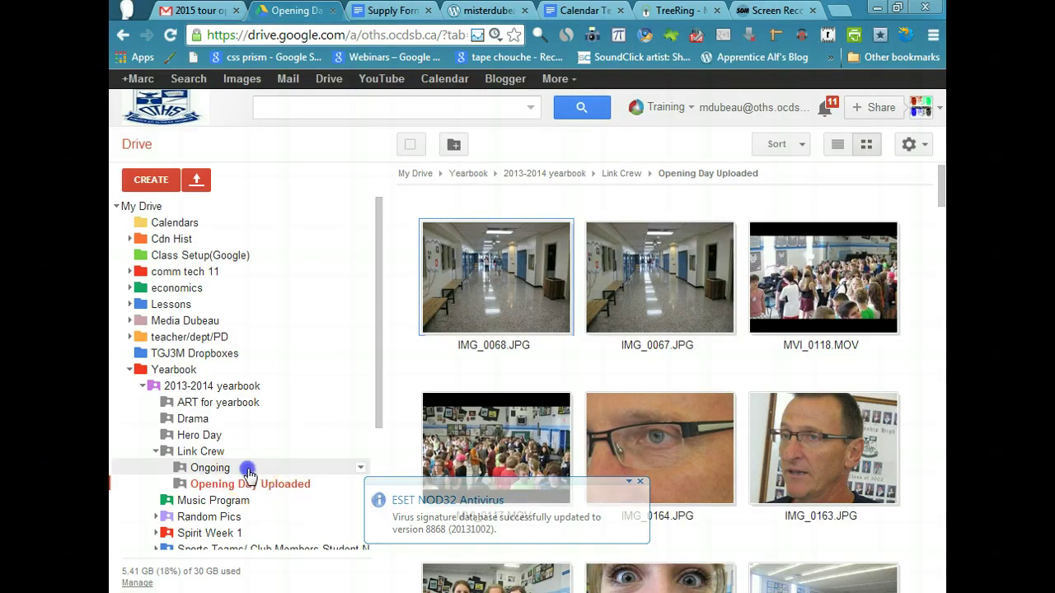
left_click(210, 467)
mouse_move(456, 326)
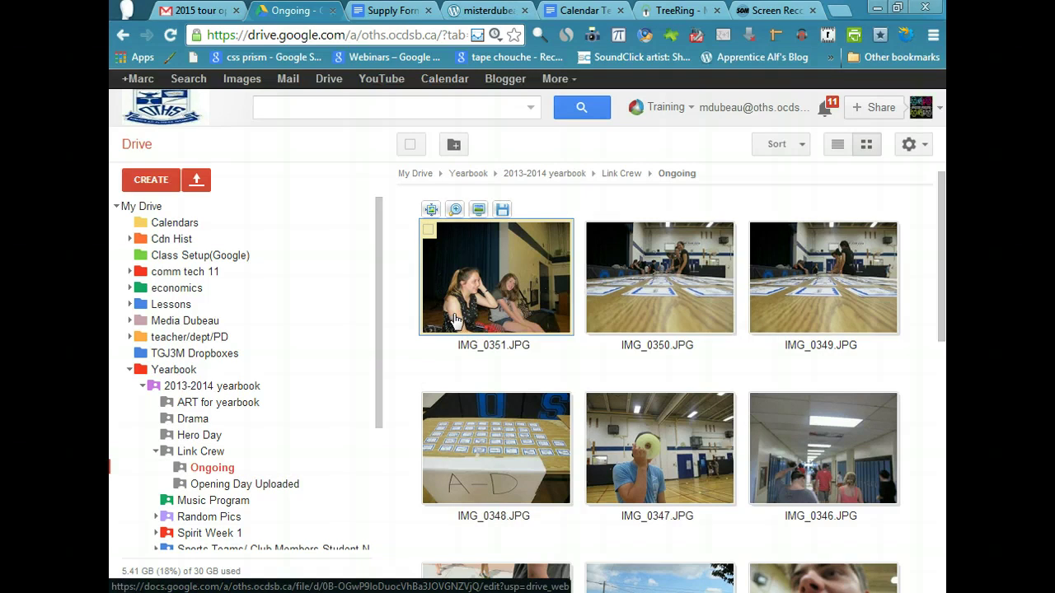
left_click(429, 230)
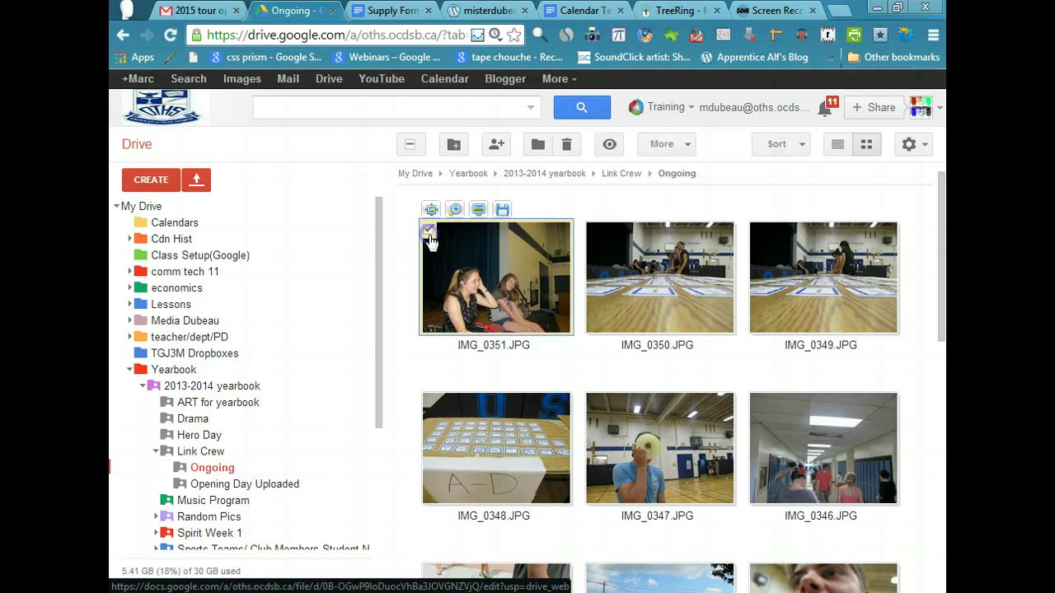
left_click(591, 230)
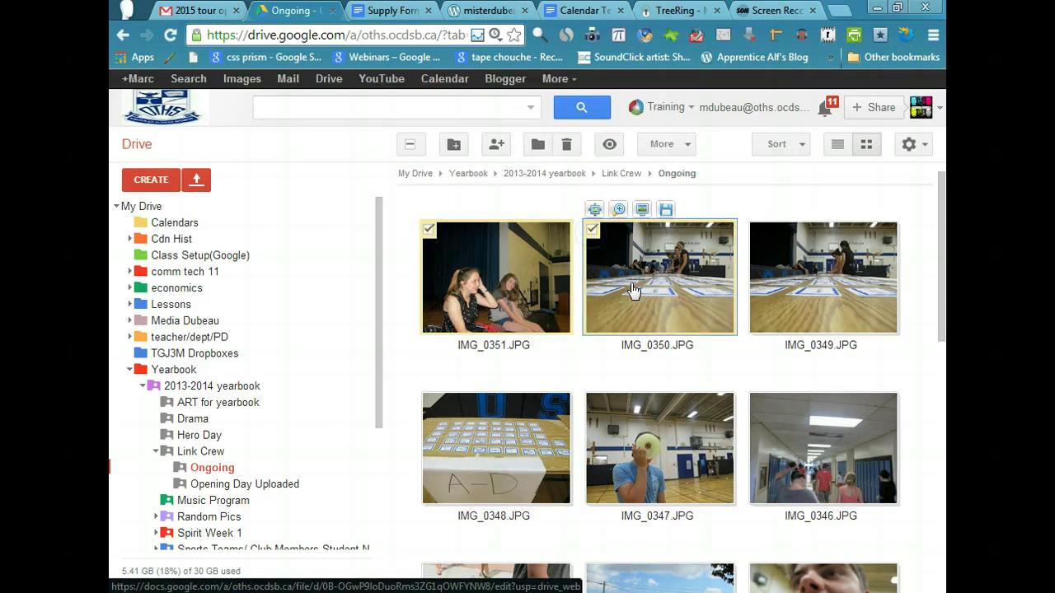
right_click(640, 299)
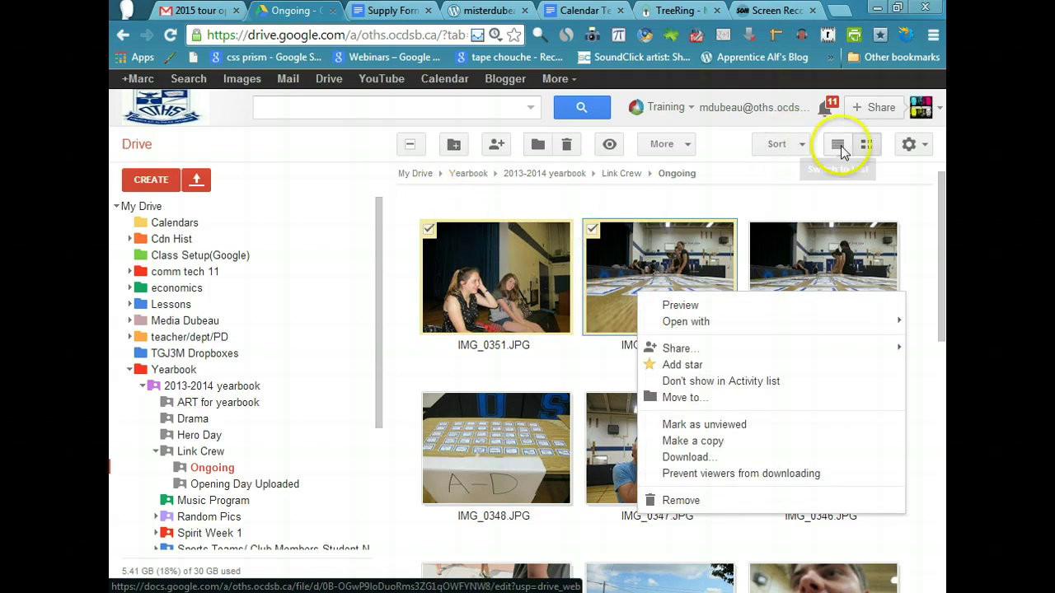
Switch Ongoing to list view and tick only IMG_0351 and IMG_0350.
left_click(837, 146)
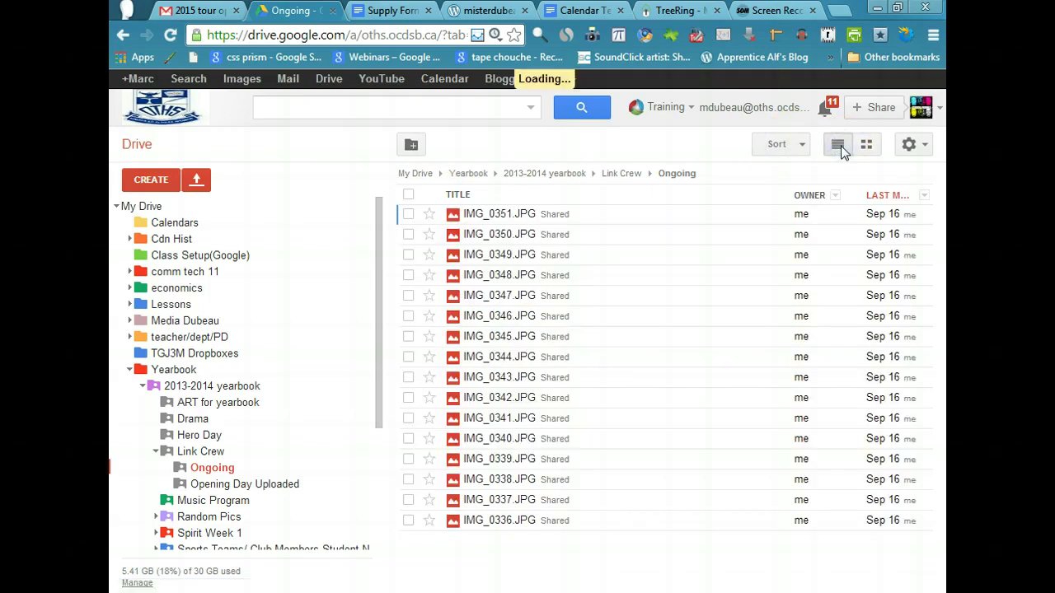
left_click(865, 146)
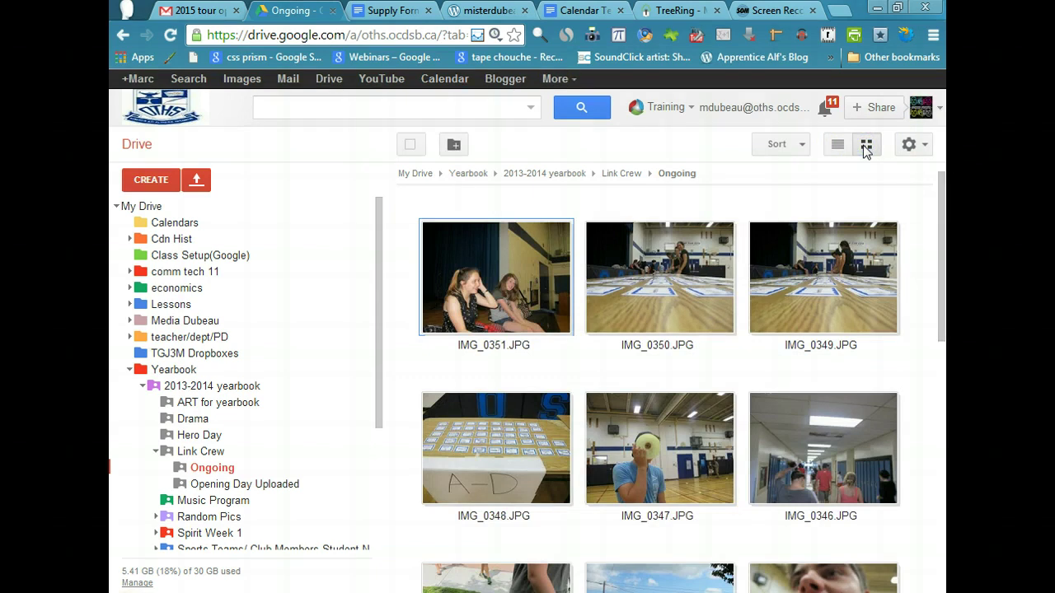
left_click(837, 145)
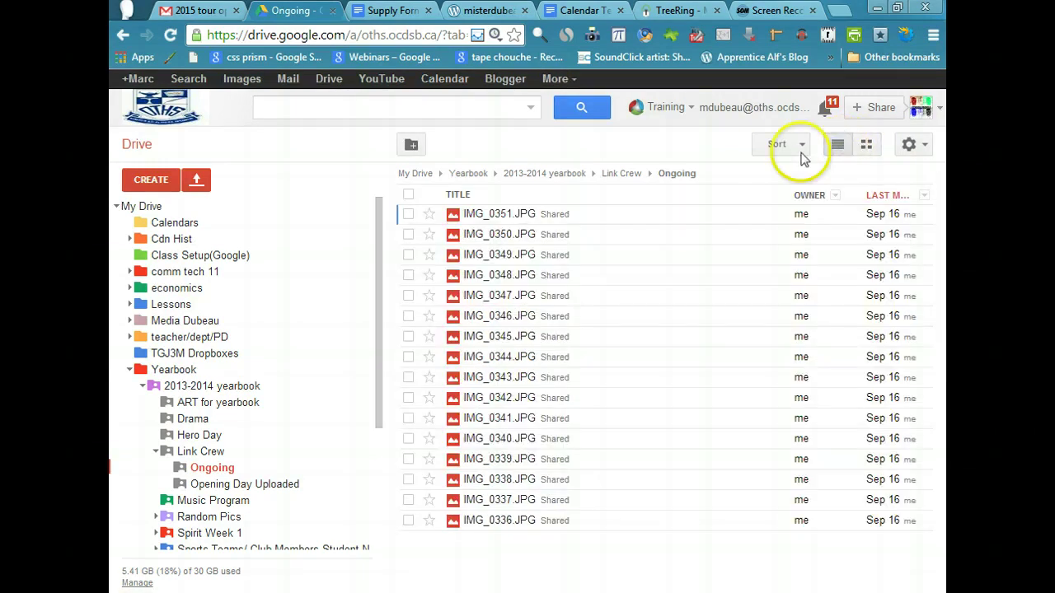
left_click(408, 194)
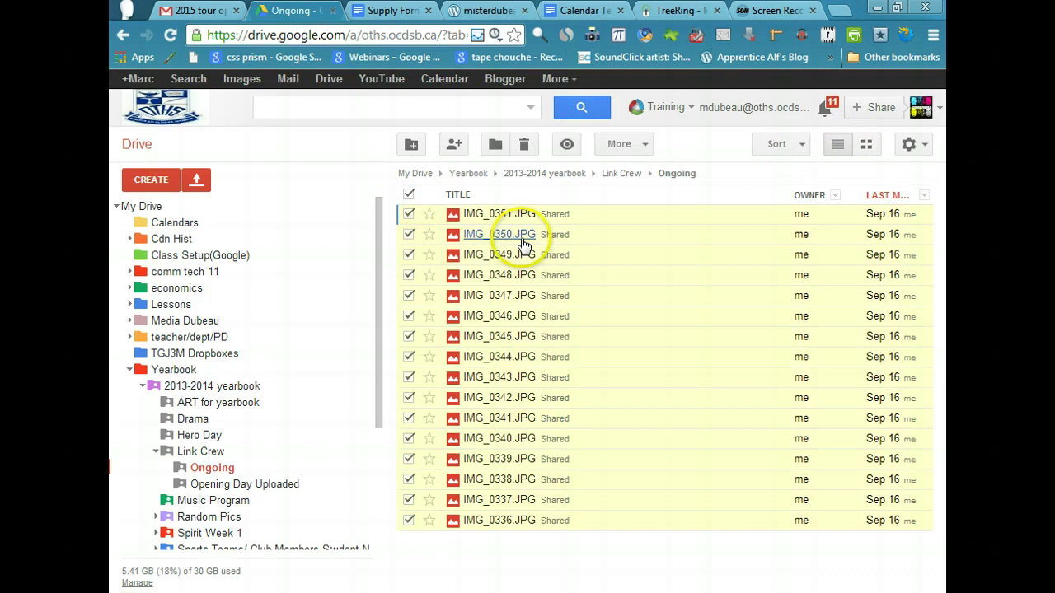
left_click(408, 196)
left_click(409, 214)
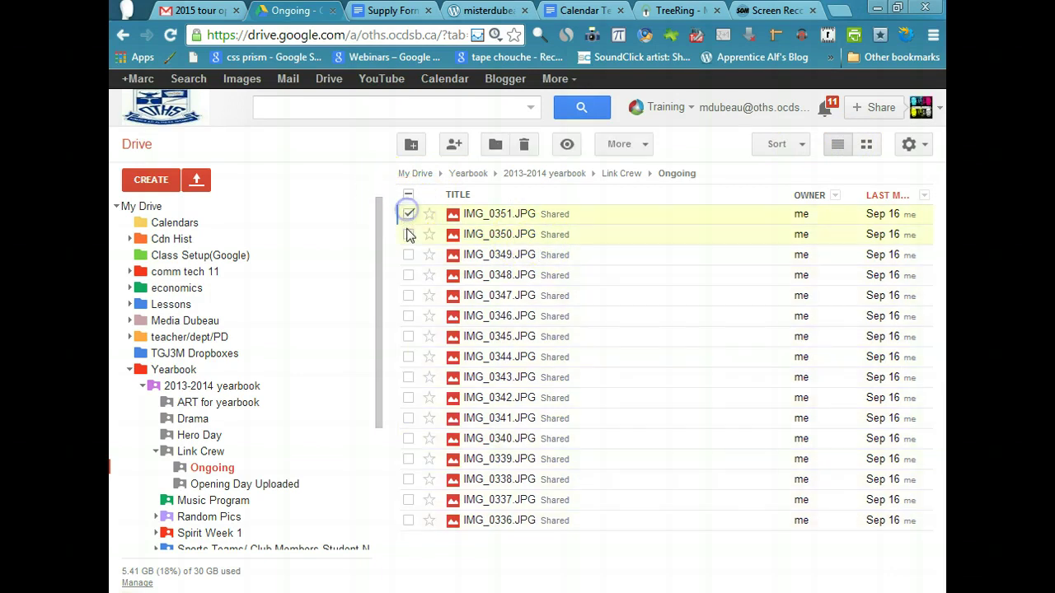
left_click(409, 234)
Download the two selected photos as a zip and close the Zipping Complete message.
right_click(484, 231)
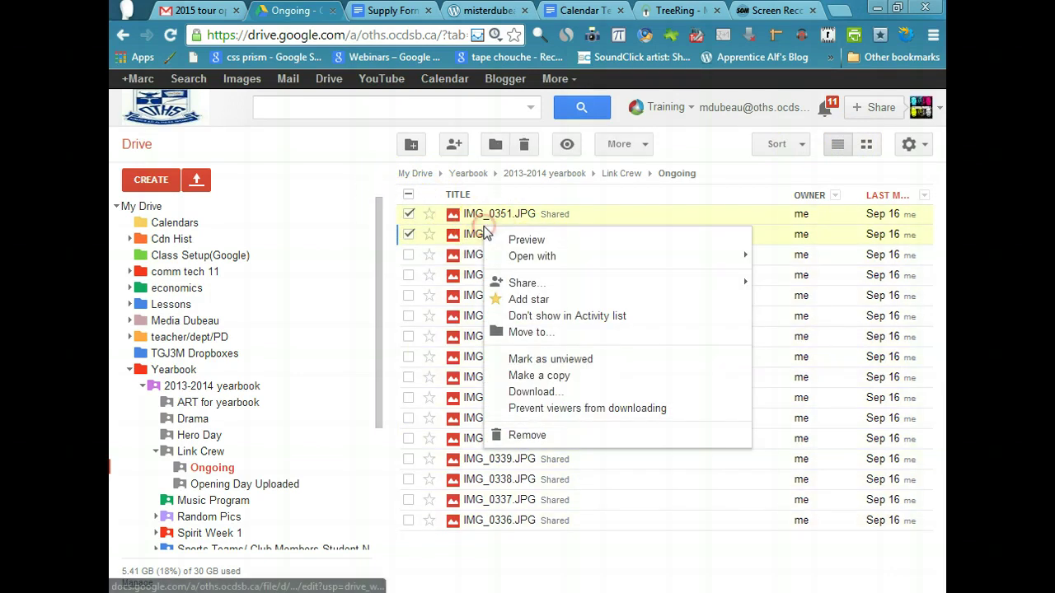
left_click(526, 393)
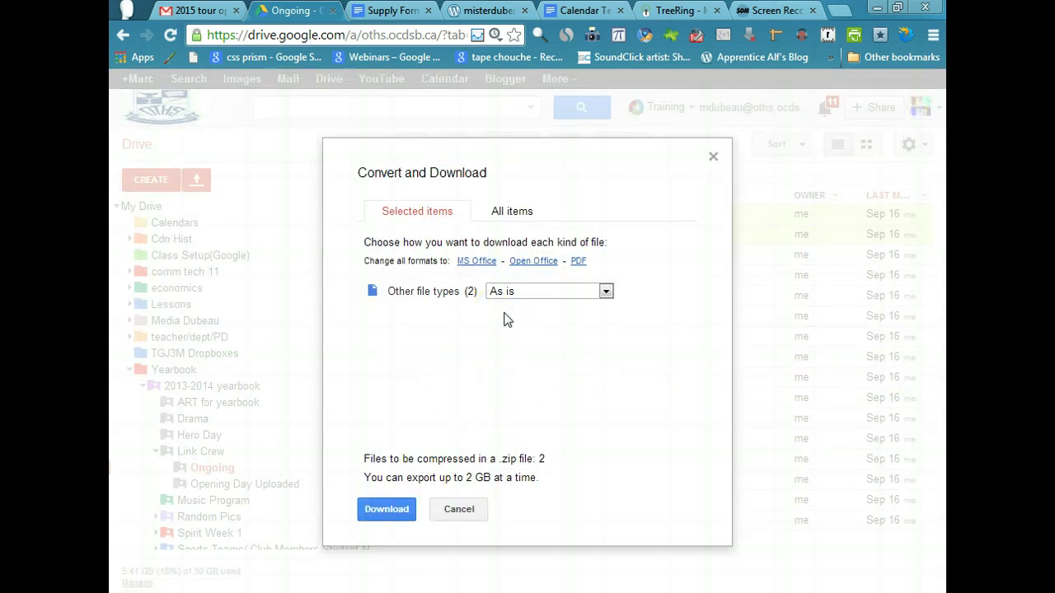
left_click(384, 511)
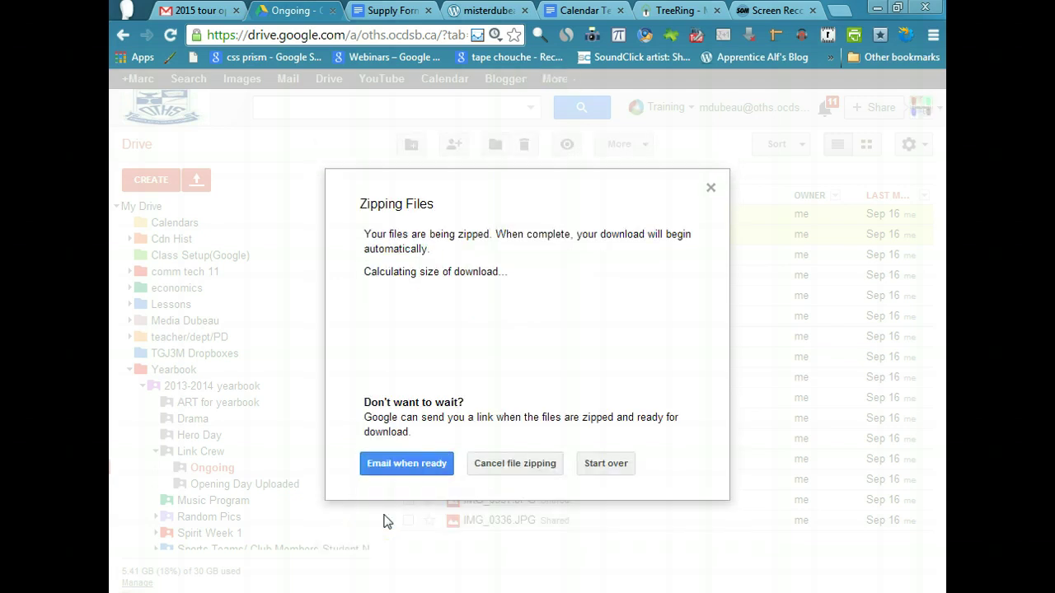
left_click(410, 467)
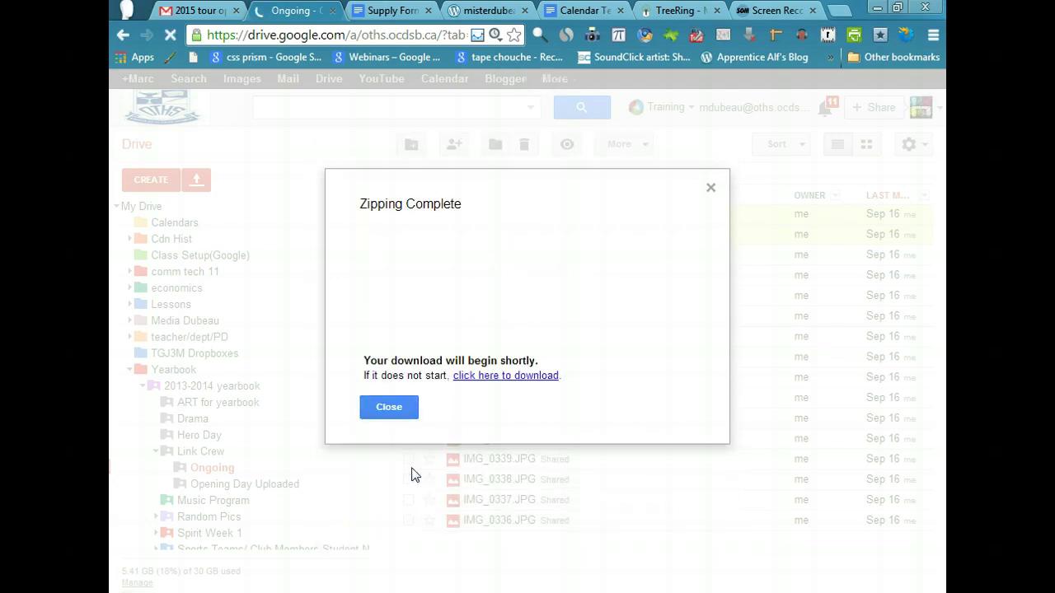
left_click_drag(400, 478, 435, 435)
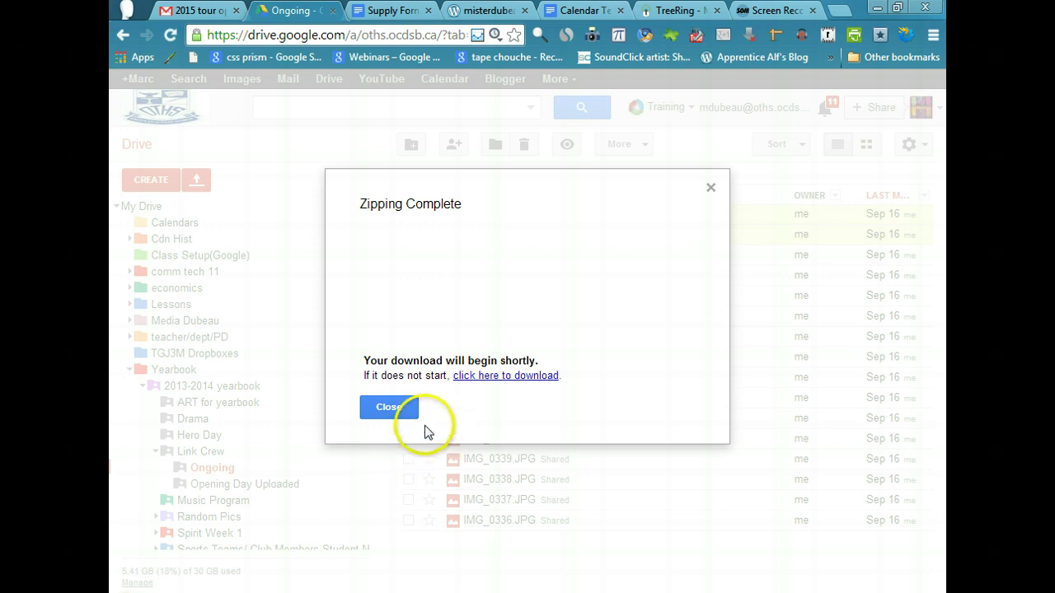
left_click(389, 407)
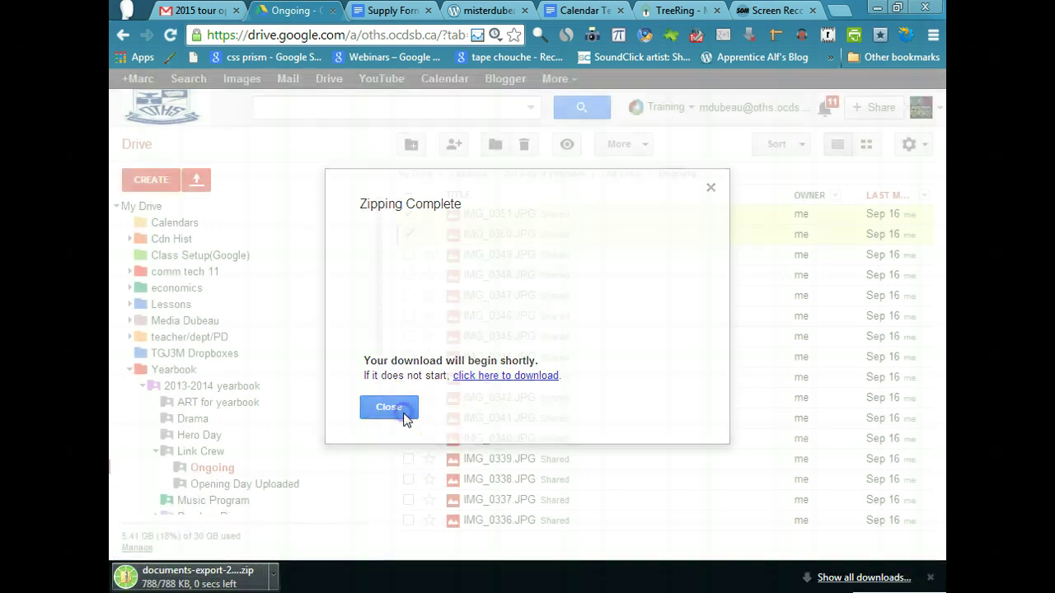
Open the downloaded documents-export zip in a file browser window.
left_click(272, 581)
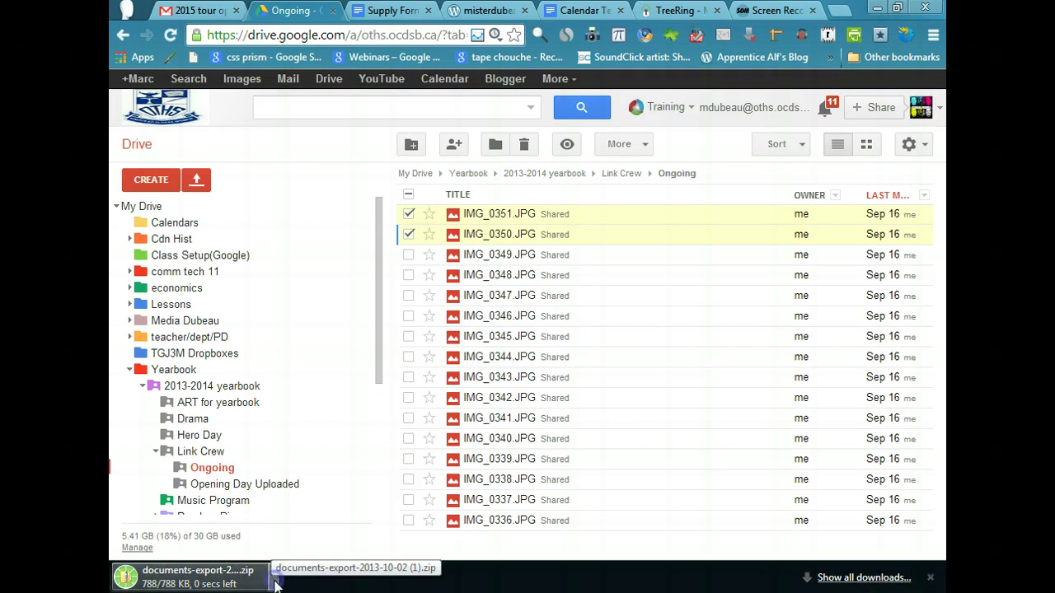
left_click(338, 486)
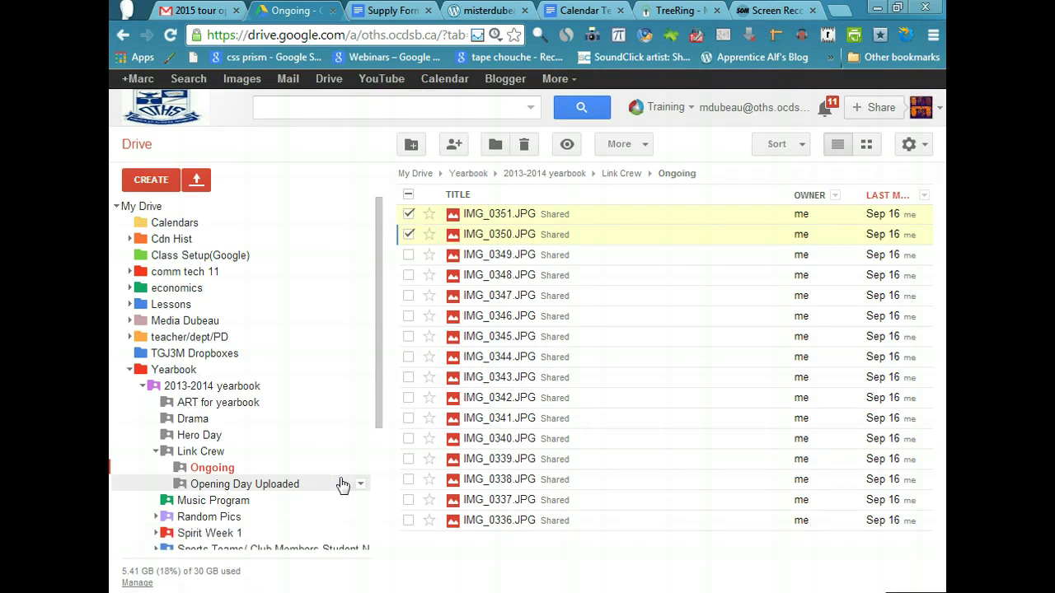
left_click(377, 503)
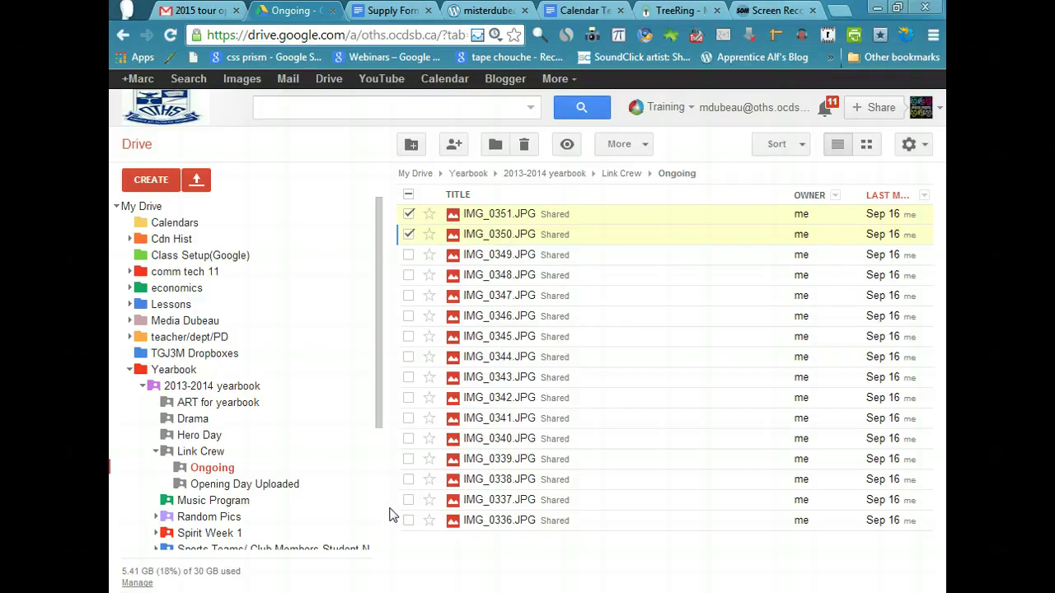
left_click_drag(377, 419, 396, 454)
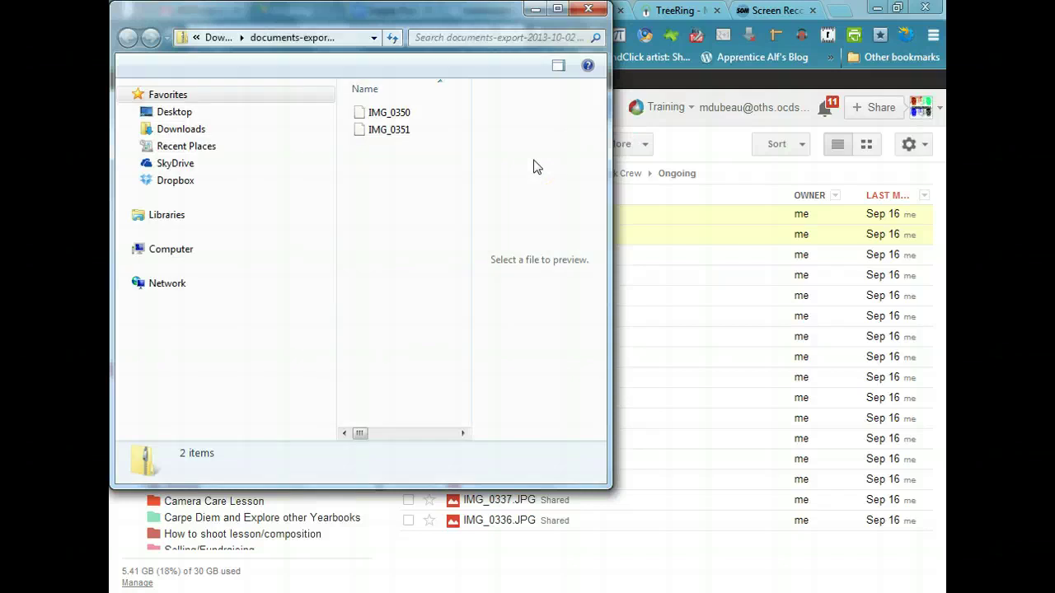
Display the archive's photos as Medium Icons and select both IMG_0350 and IMG_0351.
left_click(393, 114)
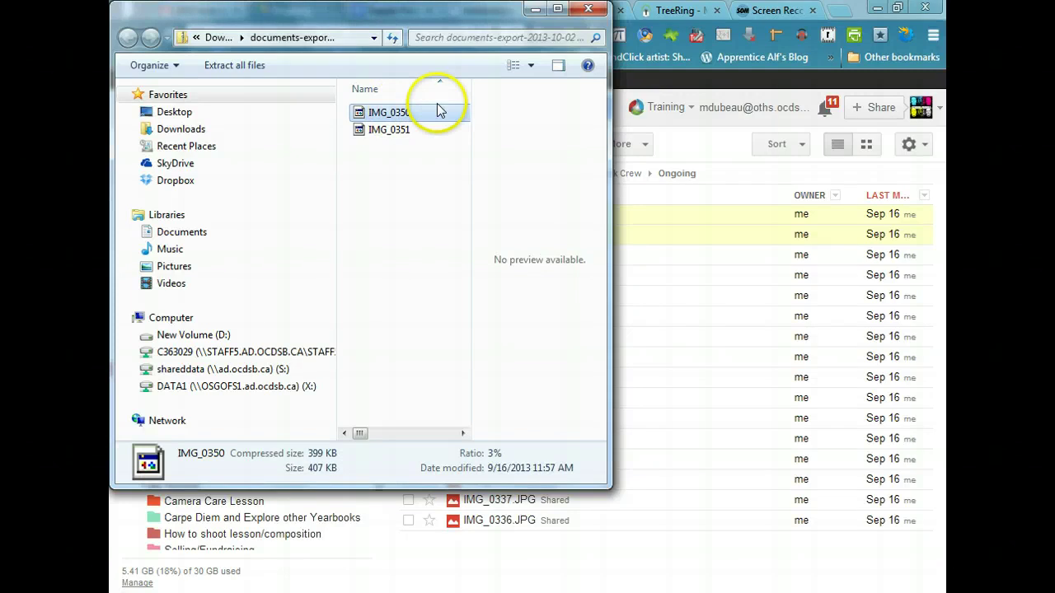
left_click(531, 66)
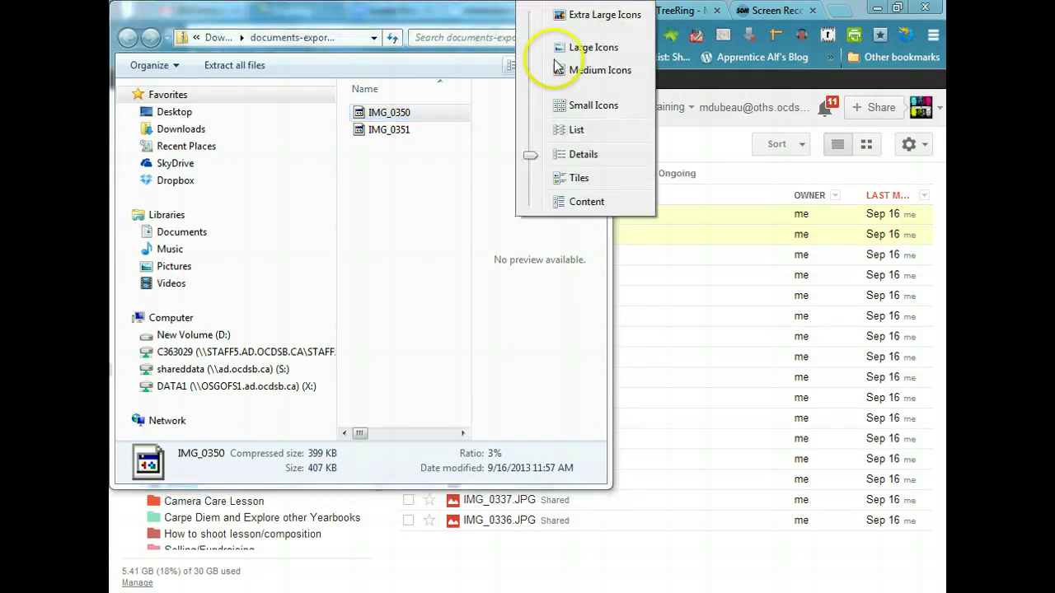
left_click(564, 69)
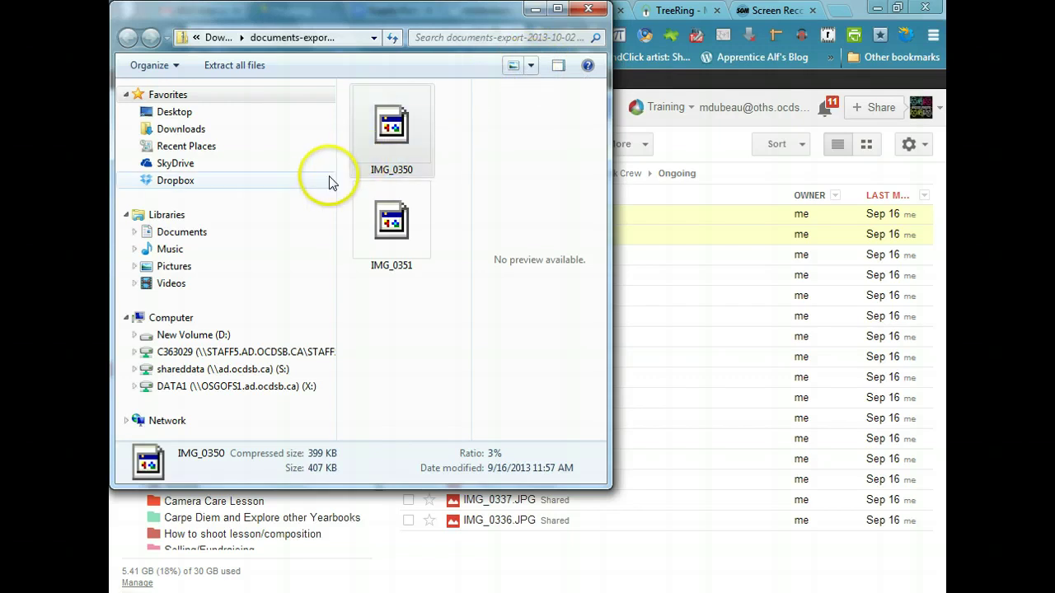
double_click(385, 166)
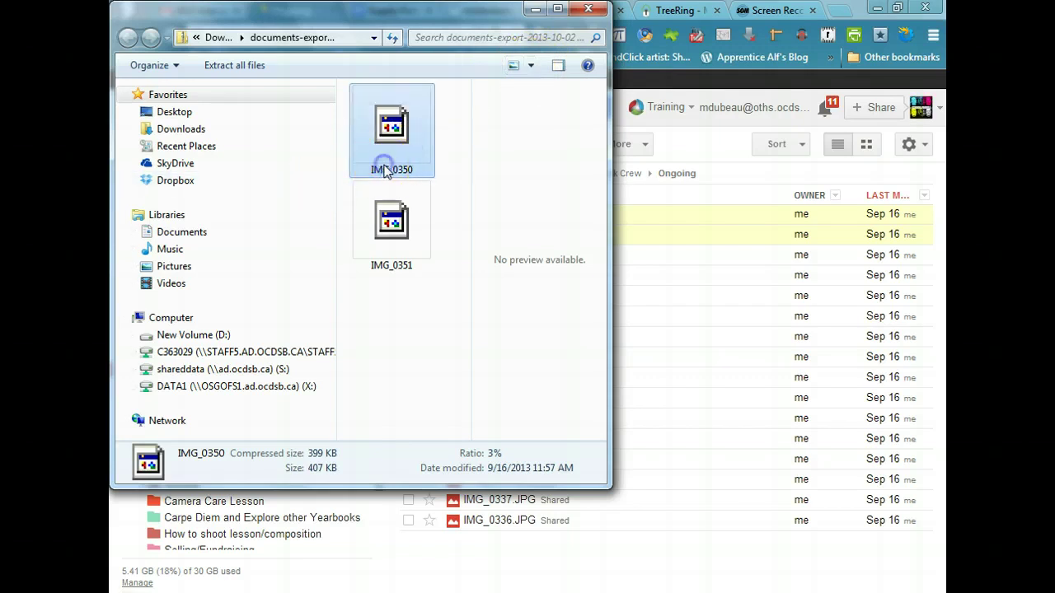
key("ctrl+a")
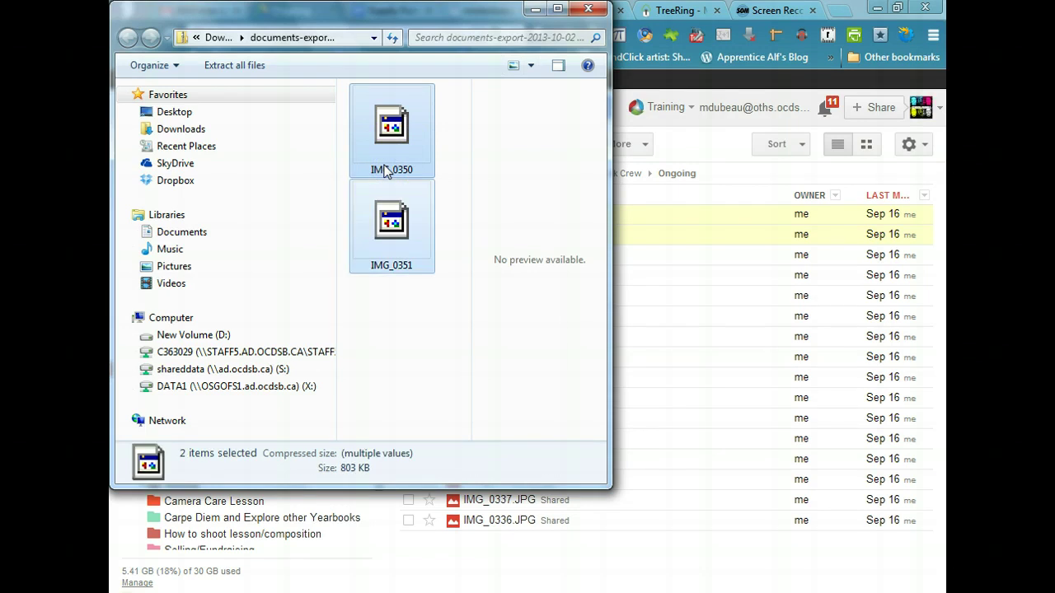
Create a new folder named mrd on New Volume (D:) and open it.
left_click(224, 336)
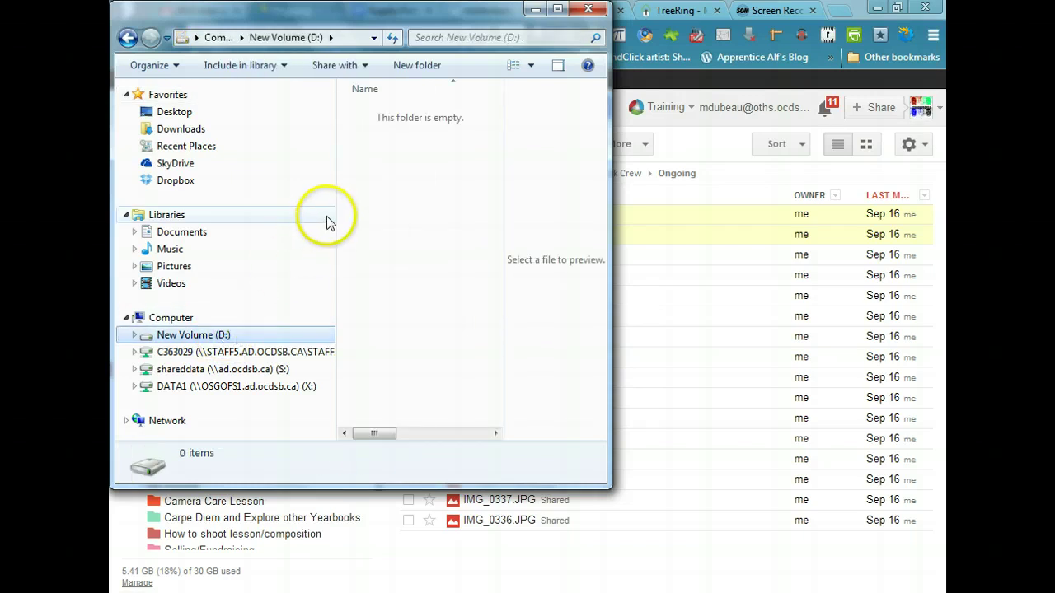
left_click(354, 156)
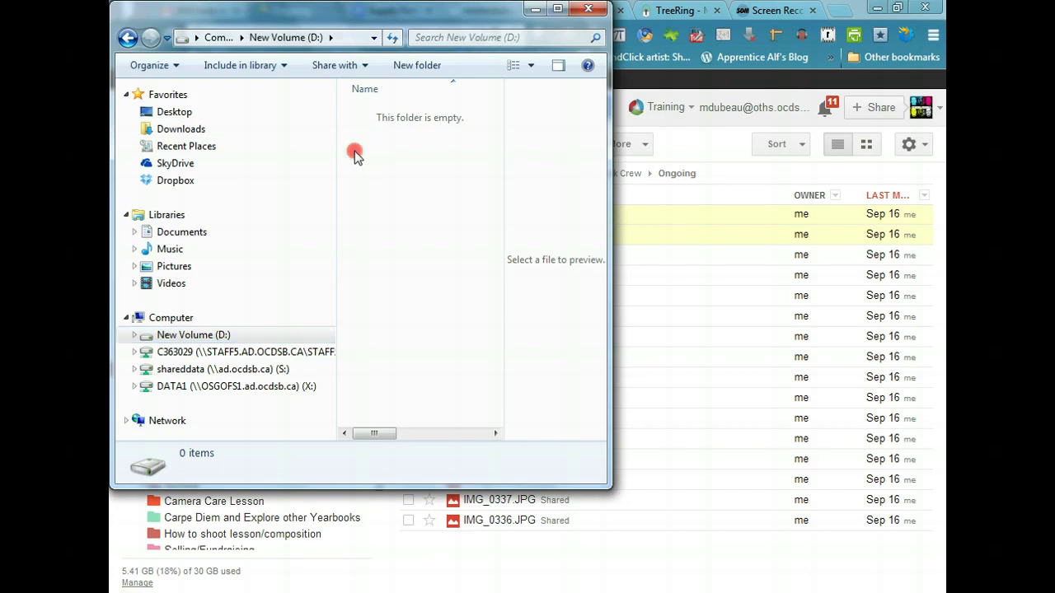
right_click(354, 153)
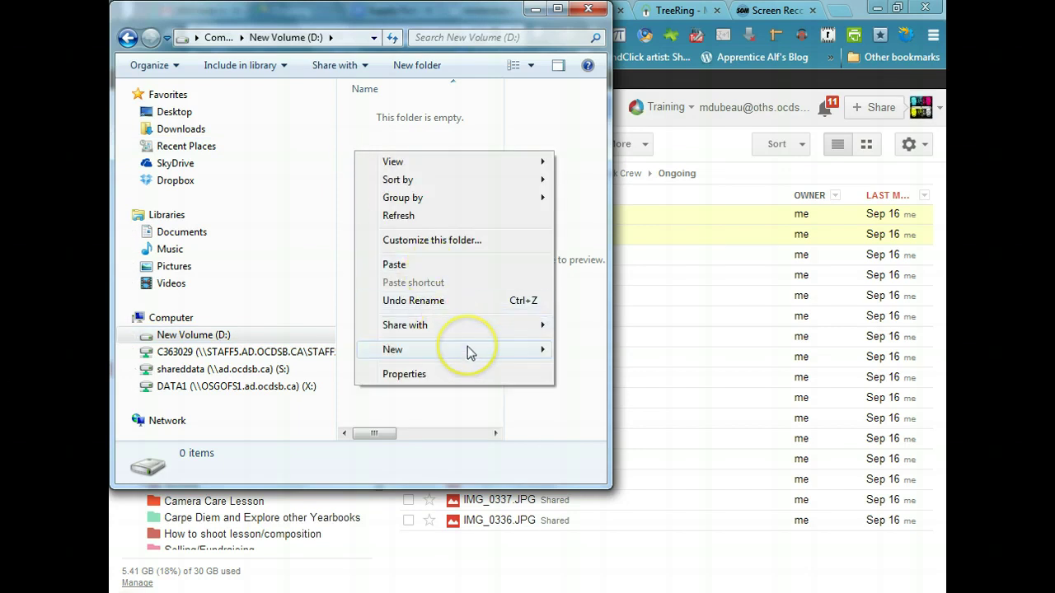
mouse_move(469, 352)
left_click(572, 346)
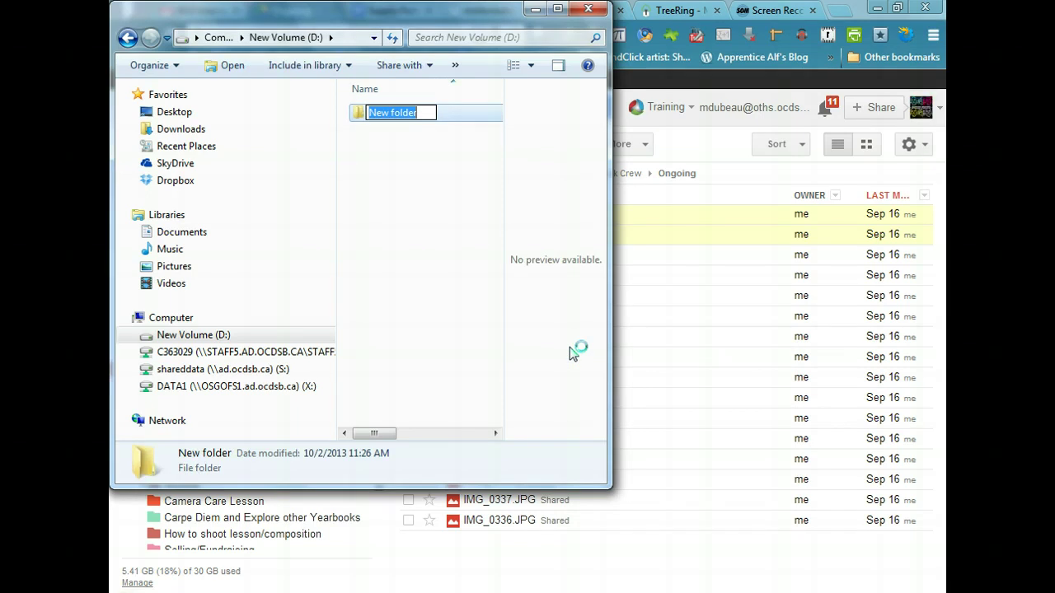
type("mrd")
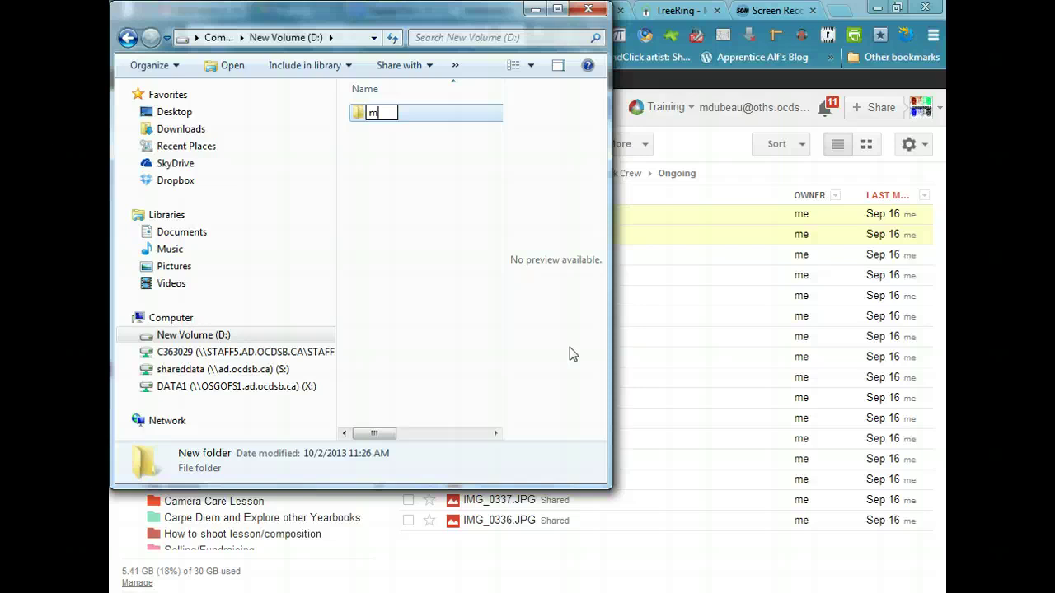
left_click(361, 117)
double_click(360, 118)
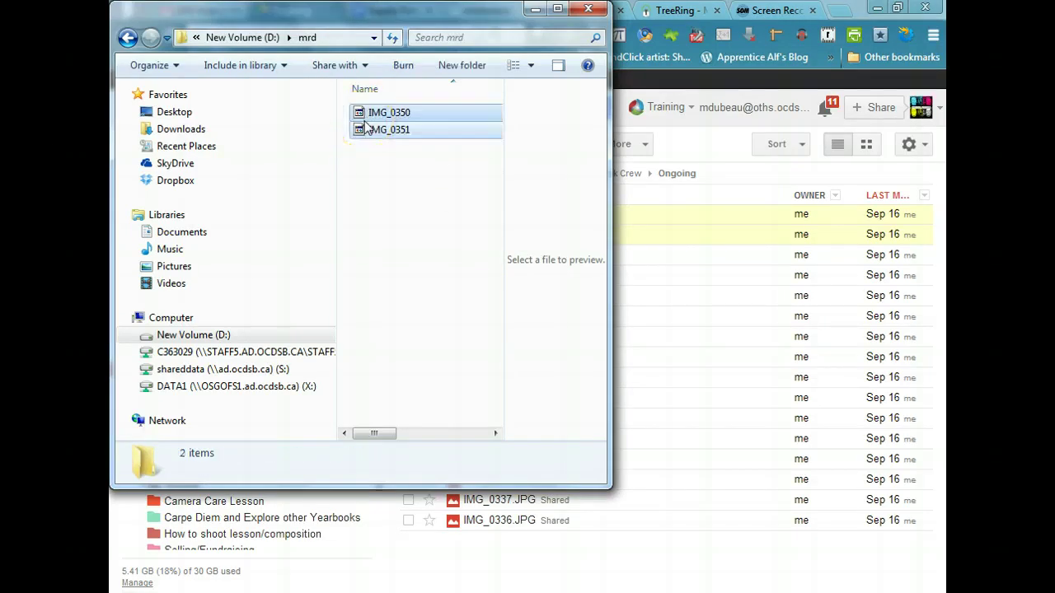
Copy IMG_0350 and IMG_0351 into mrd, show them as Medium Icons, and minimize Explorer.
left_click_drag(366, 125, 454, 154)
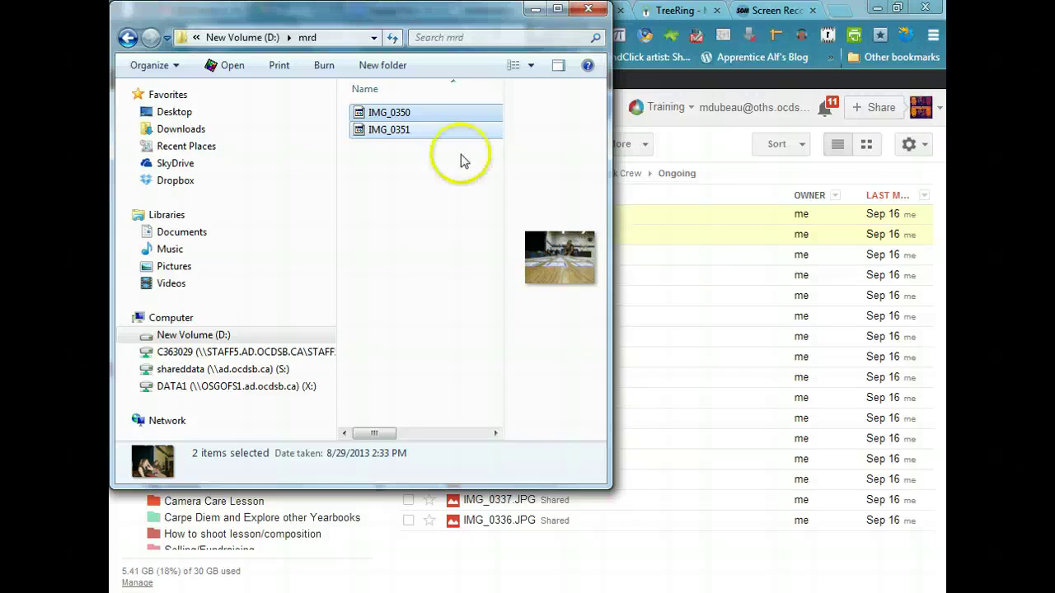
left_click(525, 71)
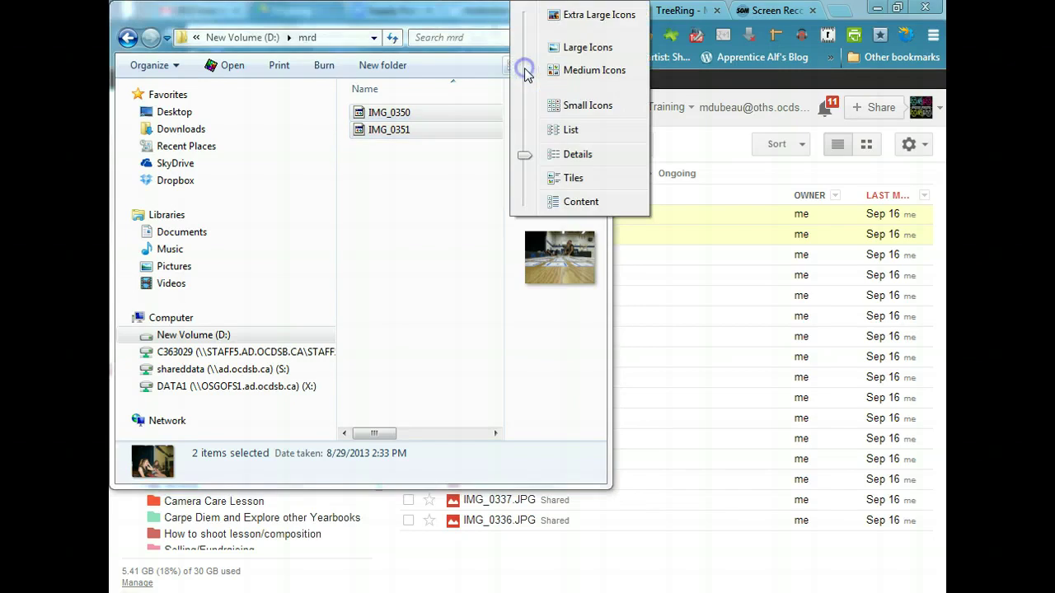
left_click(527, 71)
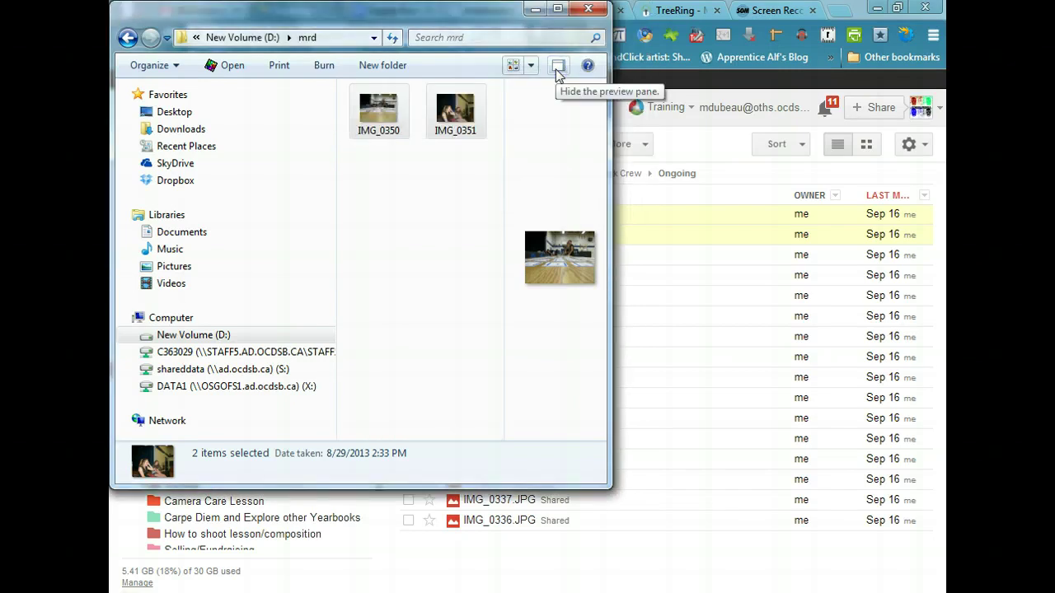
left_click(535, 9)
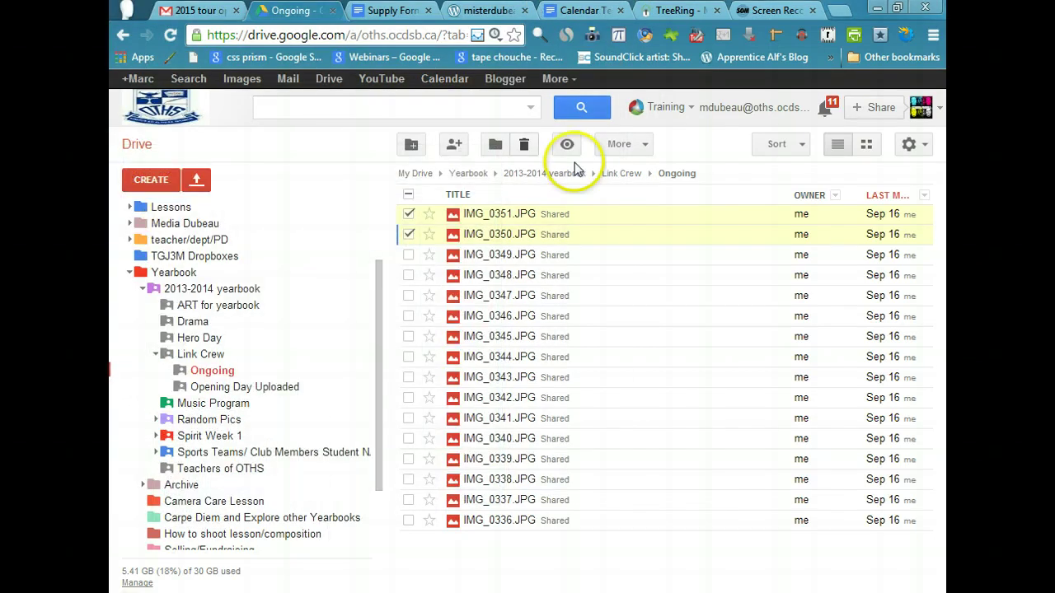
Go to TreeRing's Photos section for Osgoode Township High School and bring up the Add Photos source choice.
left_click(670, 12)
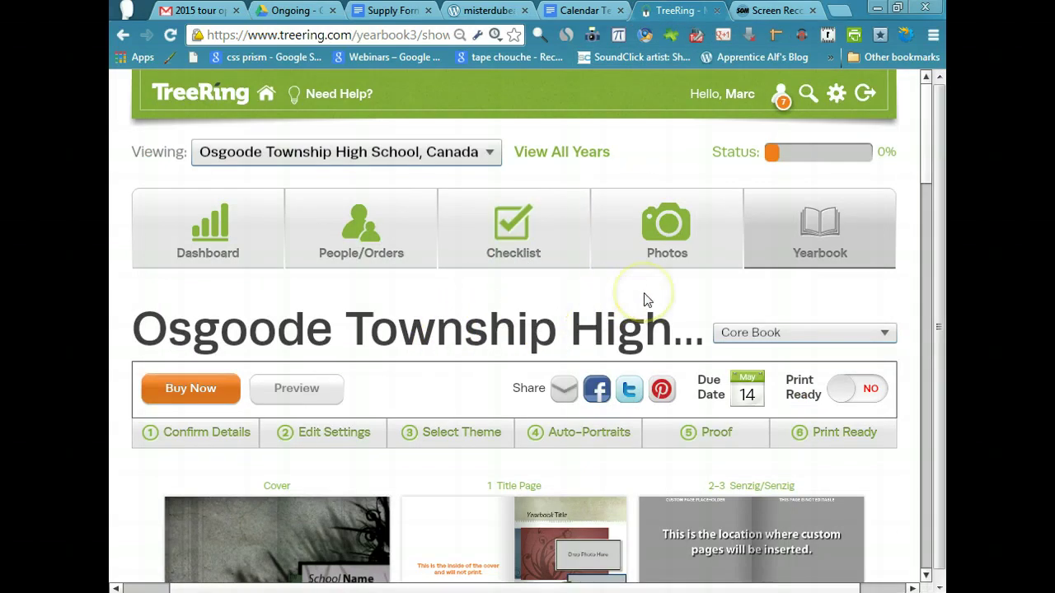
left_click(661, 272)
left_click(668, 251)
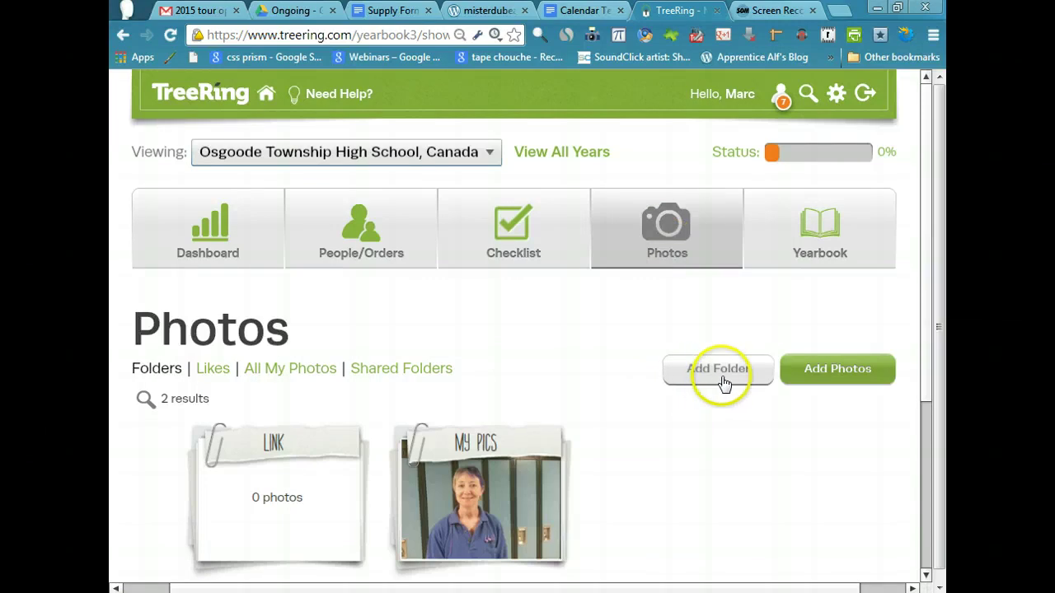
left_click(795, 378)
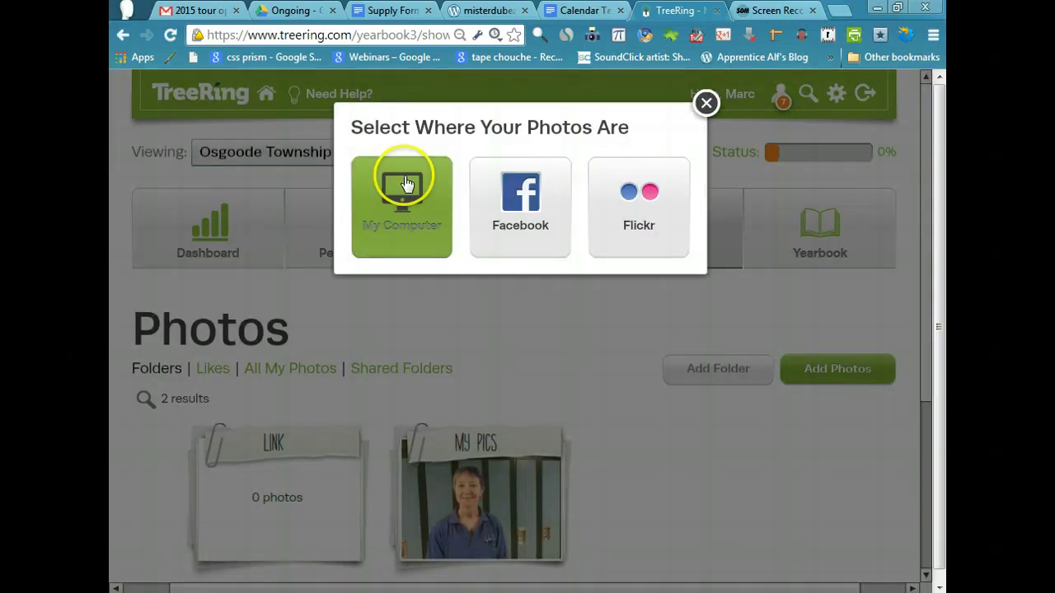
left_click(706, 103)
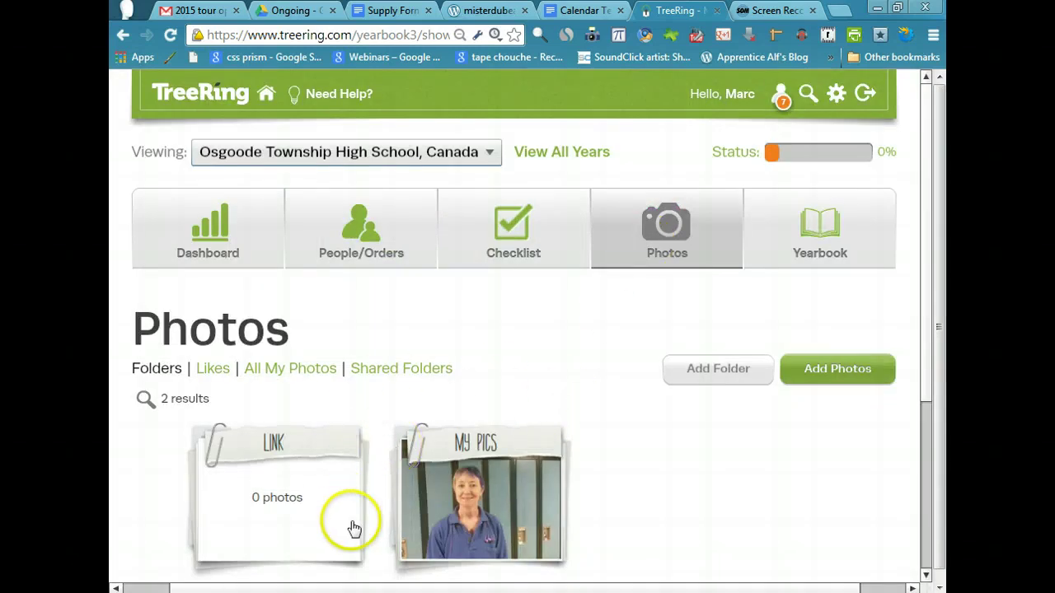
left_click(826, 372)
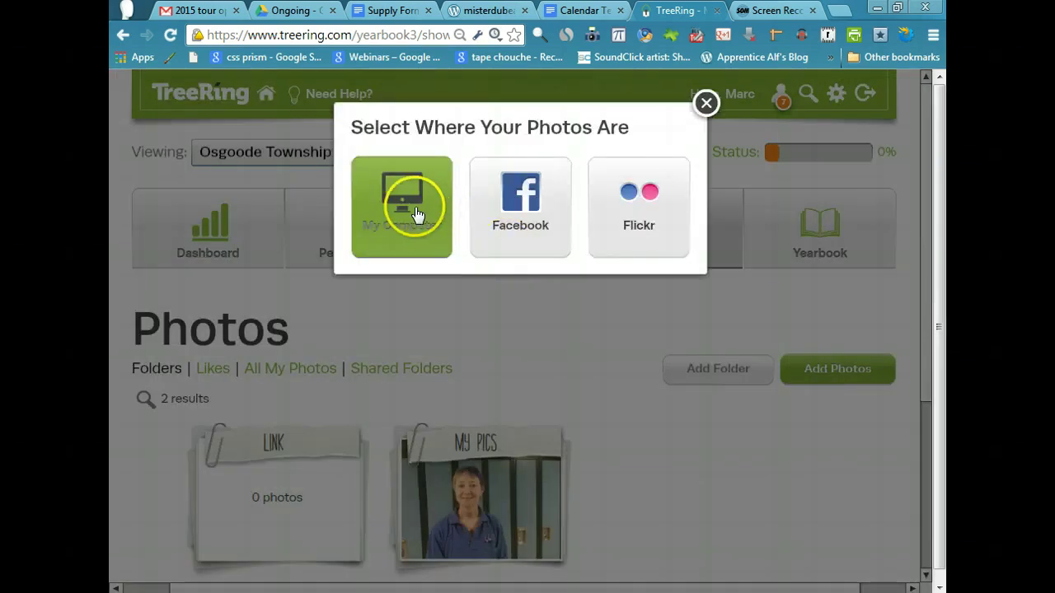
Upload from My Computer, picking IMG_0350 and IMG_0351 inside the mrd folder.
left_click(416, 213)
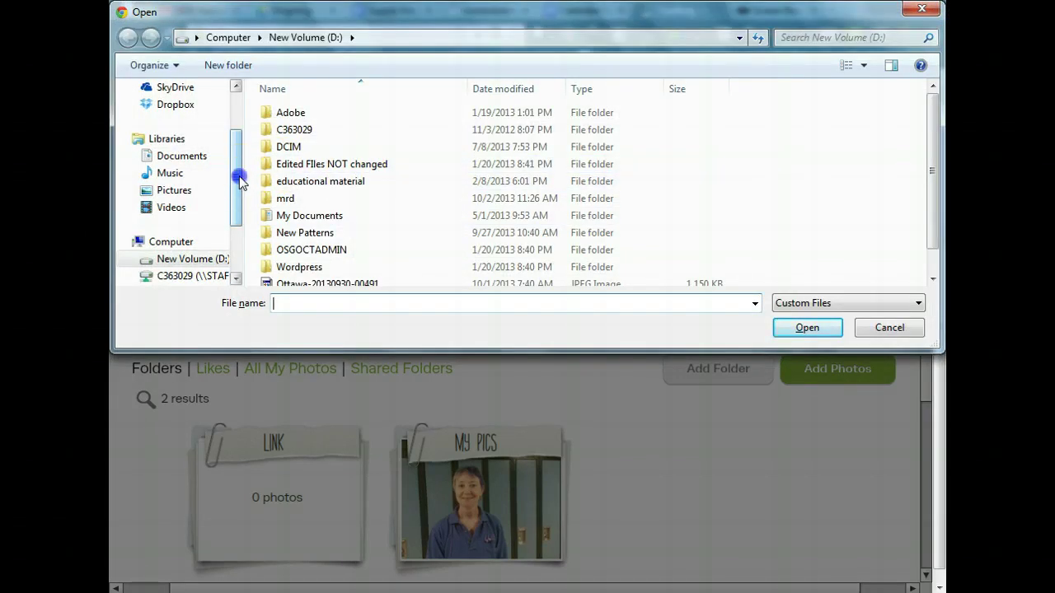
double_click(287, 202)
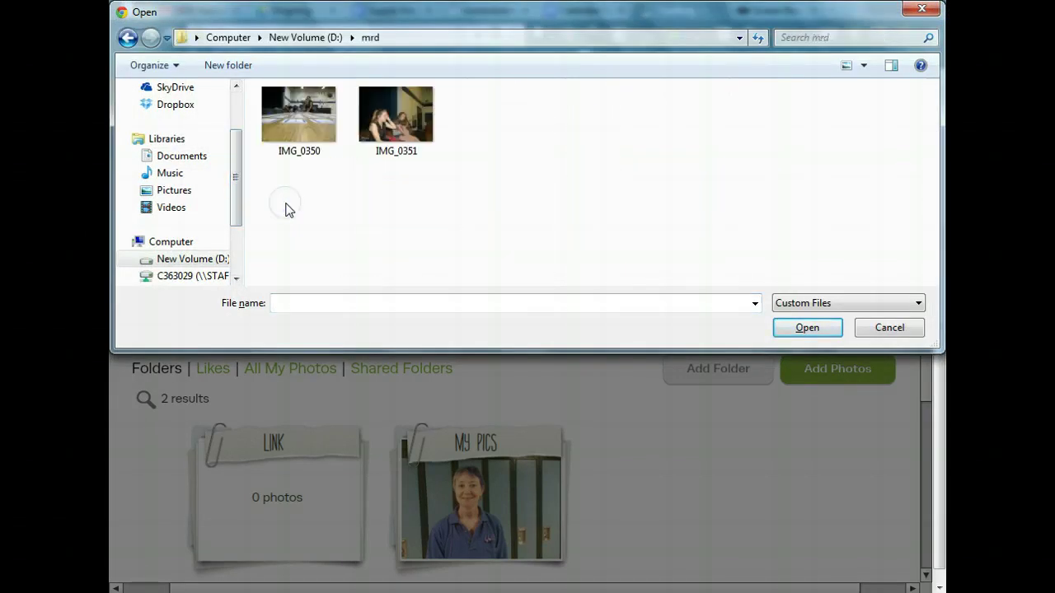
left_click(314, 142)
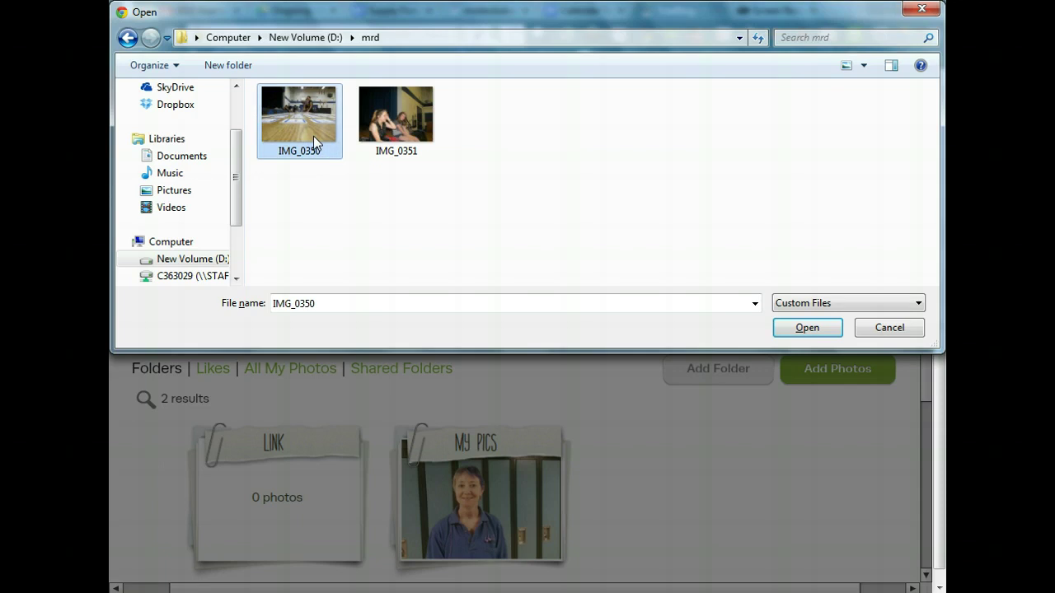
key("ctrl+a")
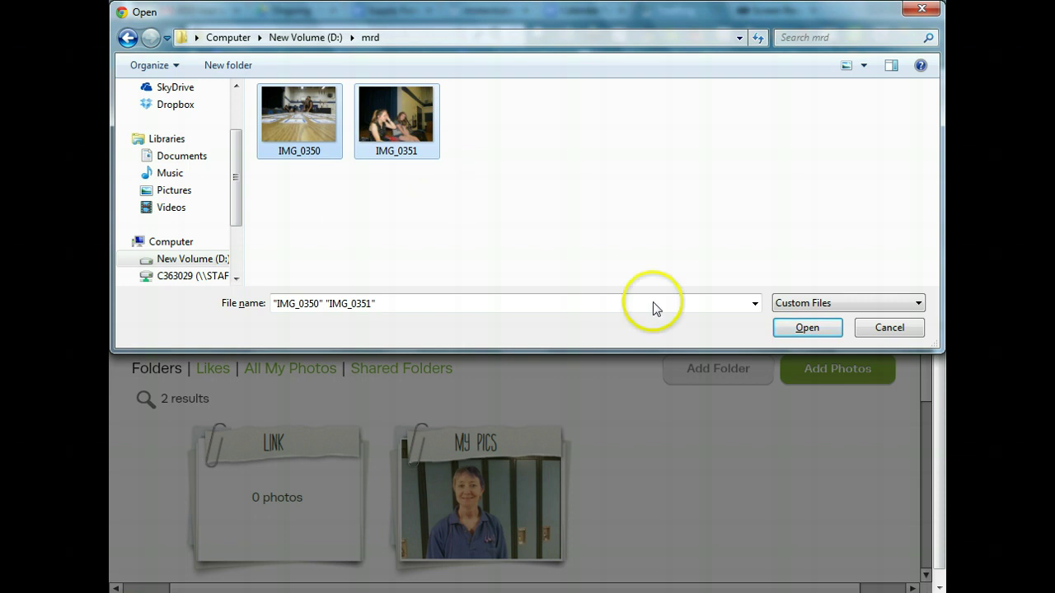
left_click(808, 327)
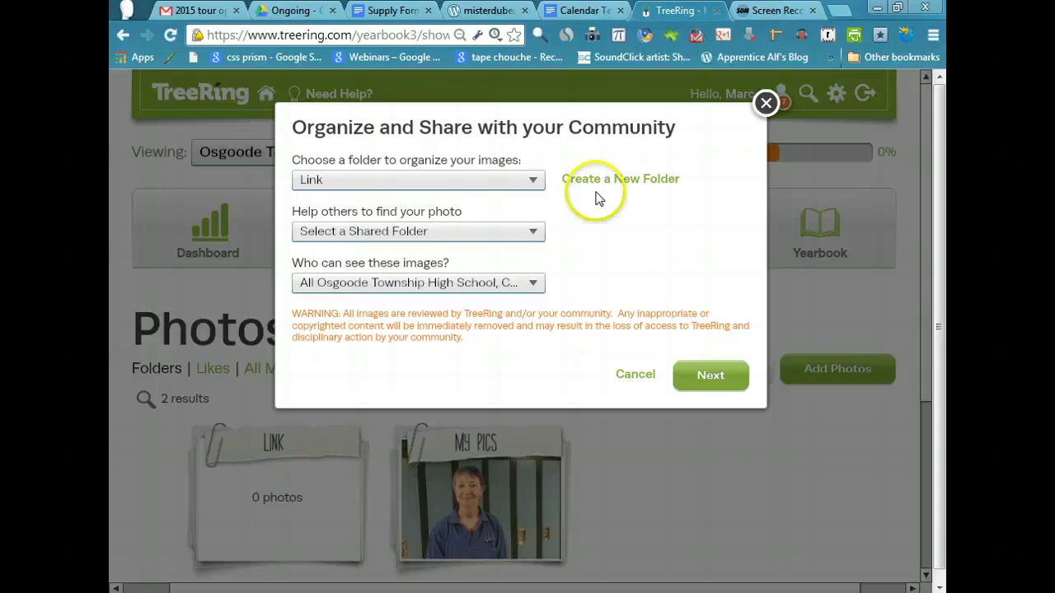
left_click(534, 181)
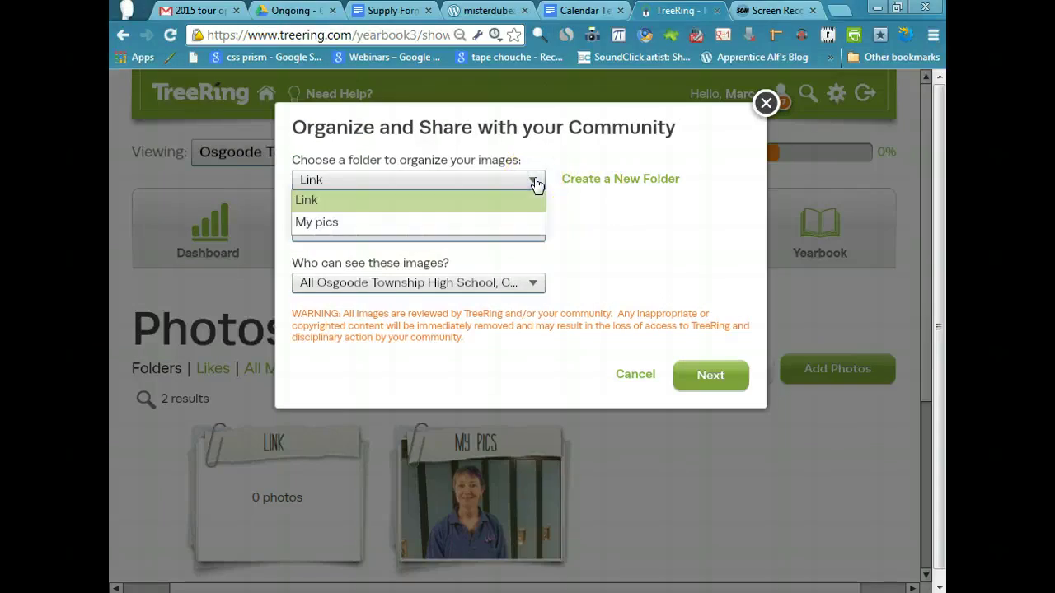
left_click(536, 181)
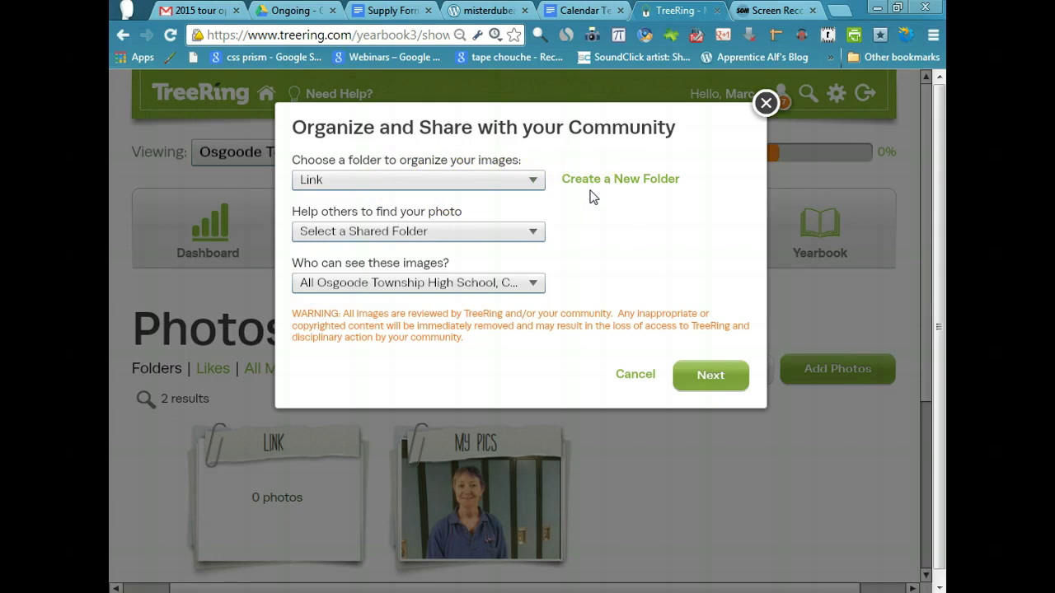
left_click(532, 183)
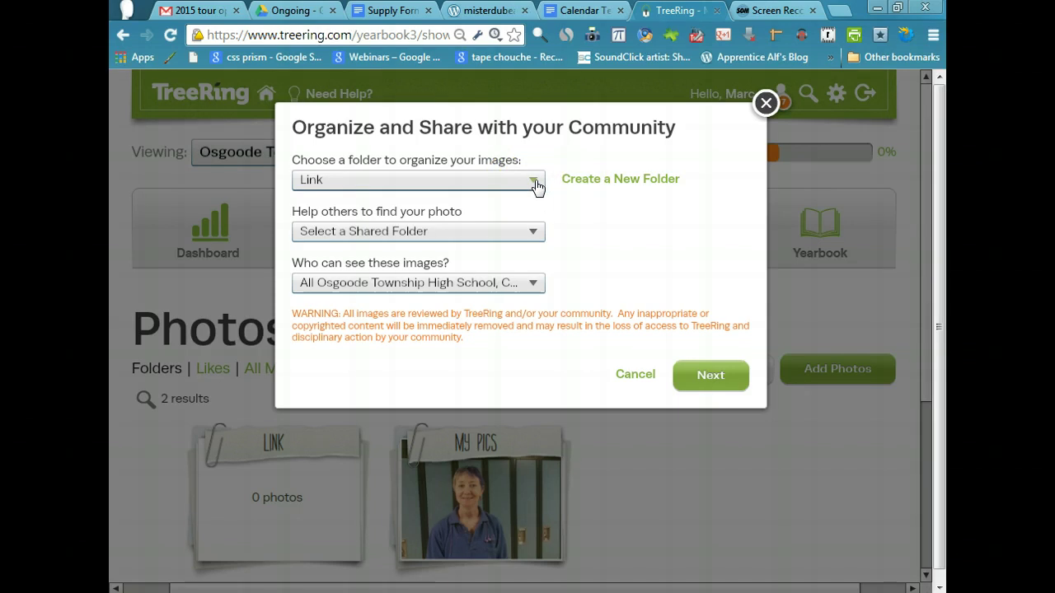
left_click(534, 181)
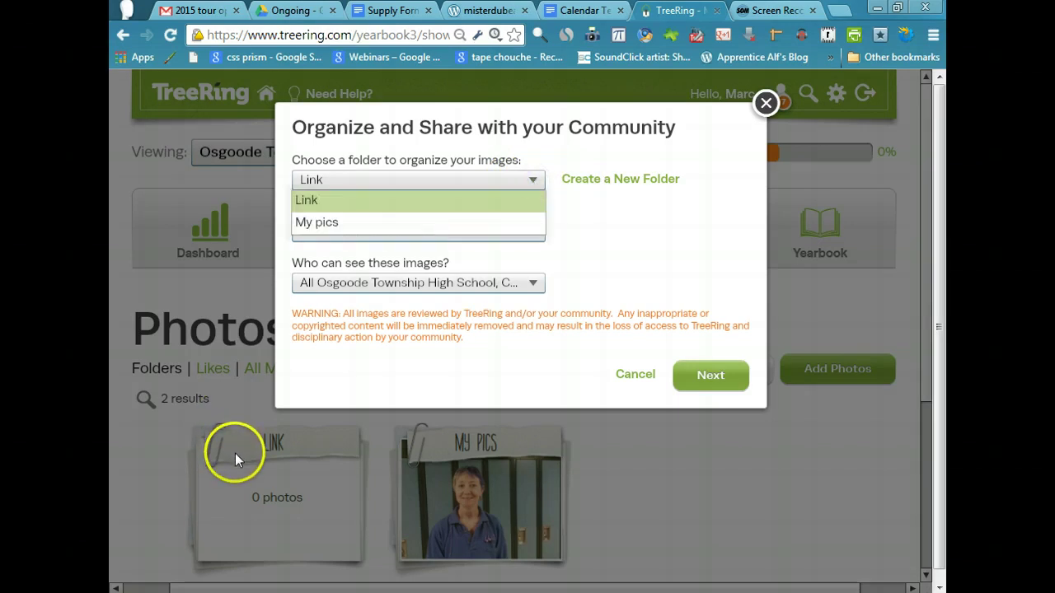
left_click(539, 185)
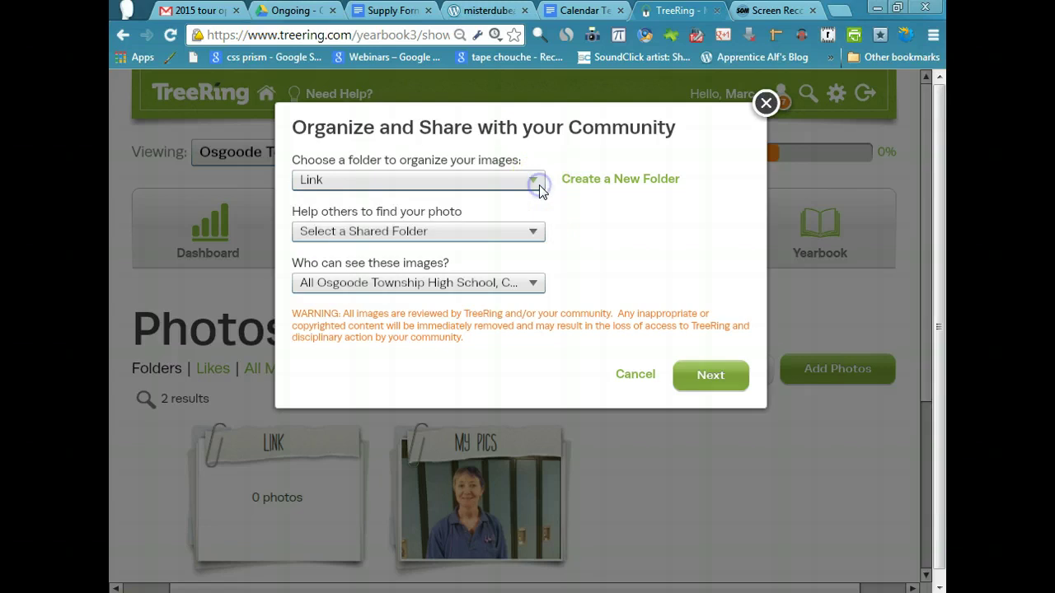
left_click(536, 183)
Choose linkcrew (Editors Only) as the shared folder for the new photos.
left_click(535, 233)
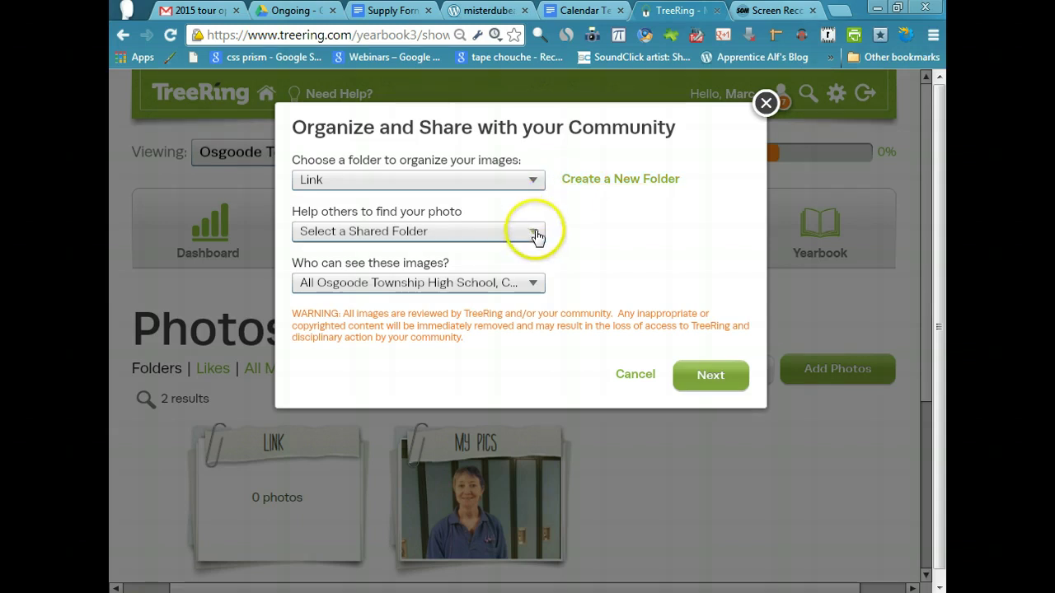
left_click(536, 235)
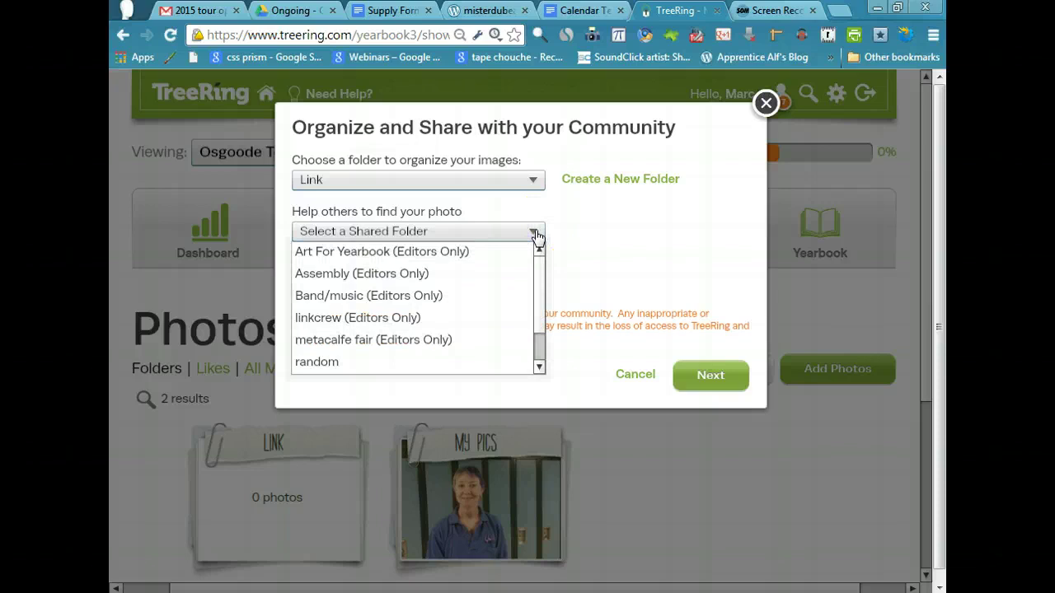
left_click(536, 272)
mouse_move(537, 271)
left_mouse_down()
mouse_move(535, 313)
mouse_move(544, 260)
left_mouse_up()
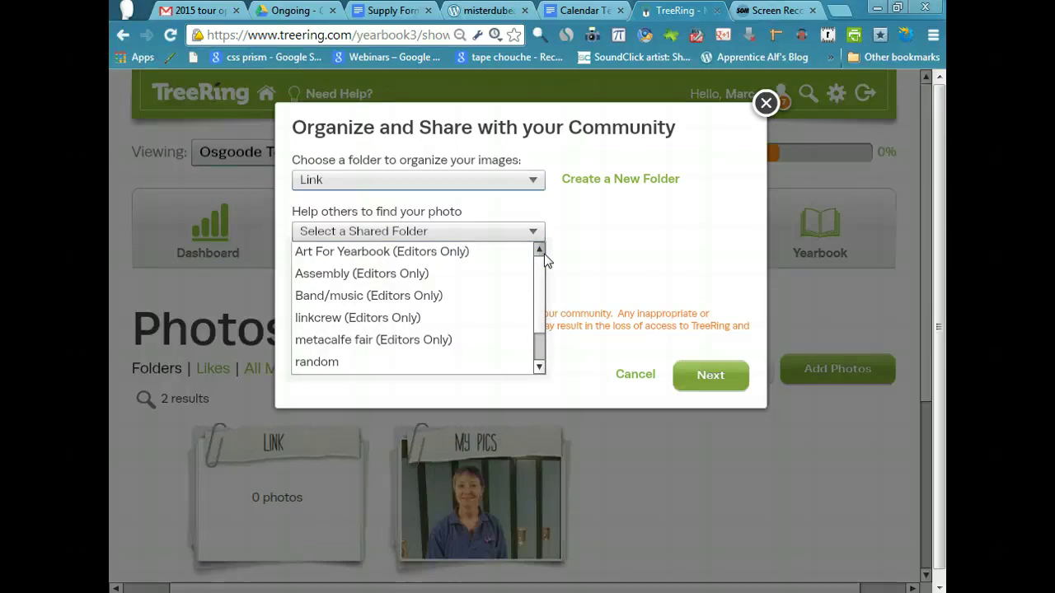
left_click(540, 270)
mouse_move(542, 276)
left_mouse_down()
mouse_move(534, 313)
mouse_move(534, 285)
left_mouse_up()
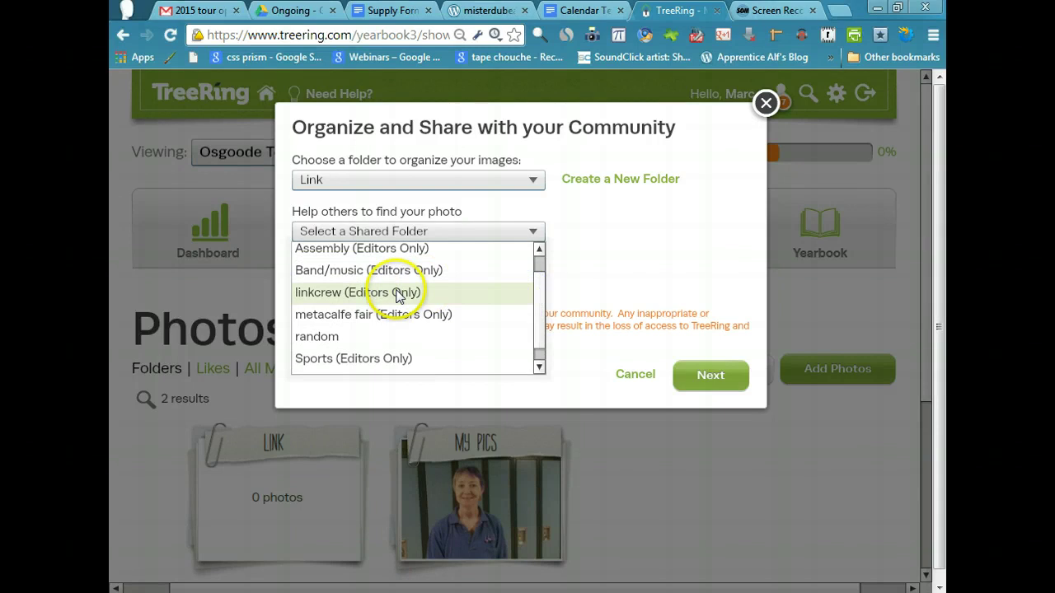
left_click(399, 294)
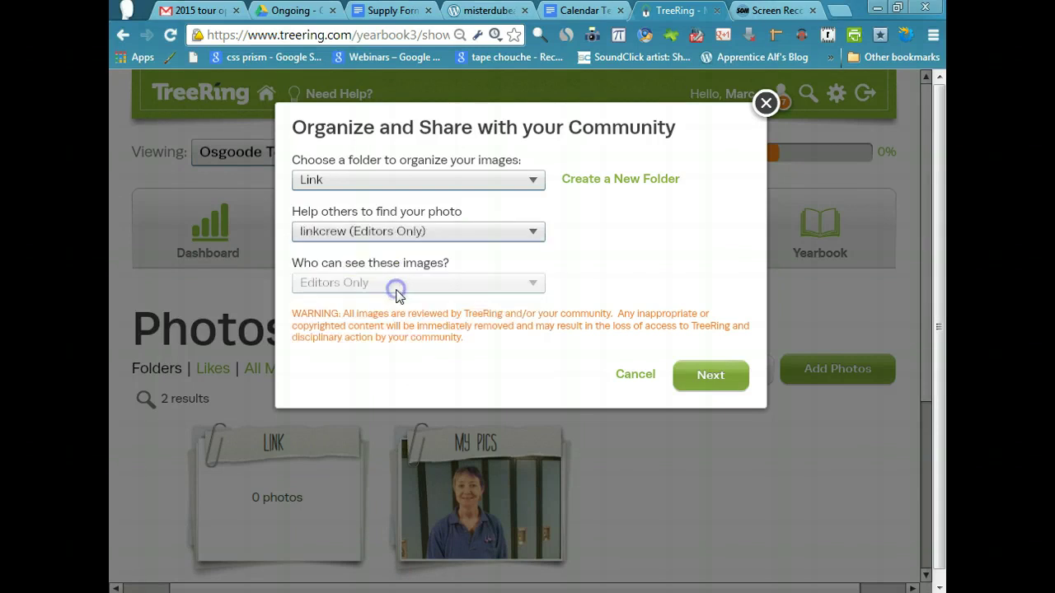
Briefly try the random folder, restore linkcrew (Editors Only), and start the upload.
left_click(463, 239)
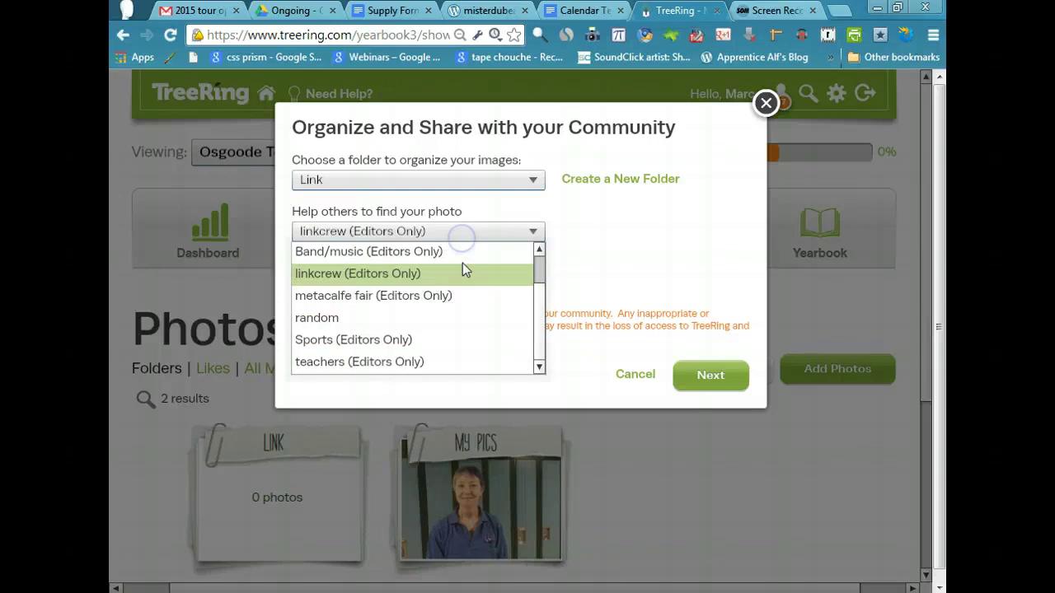
left_click(449, 316)
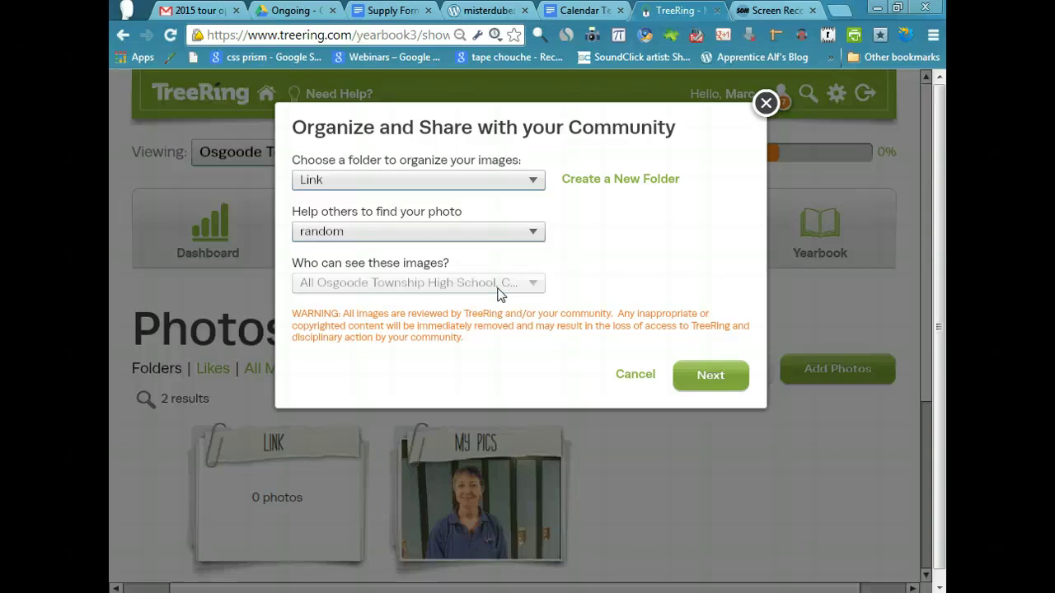
left_click(534, 234)
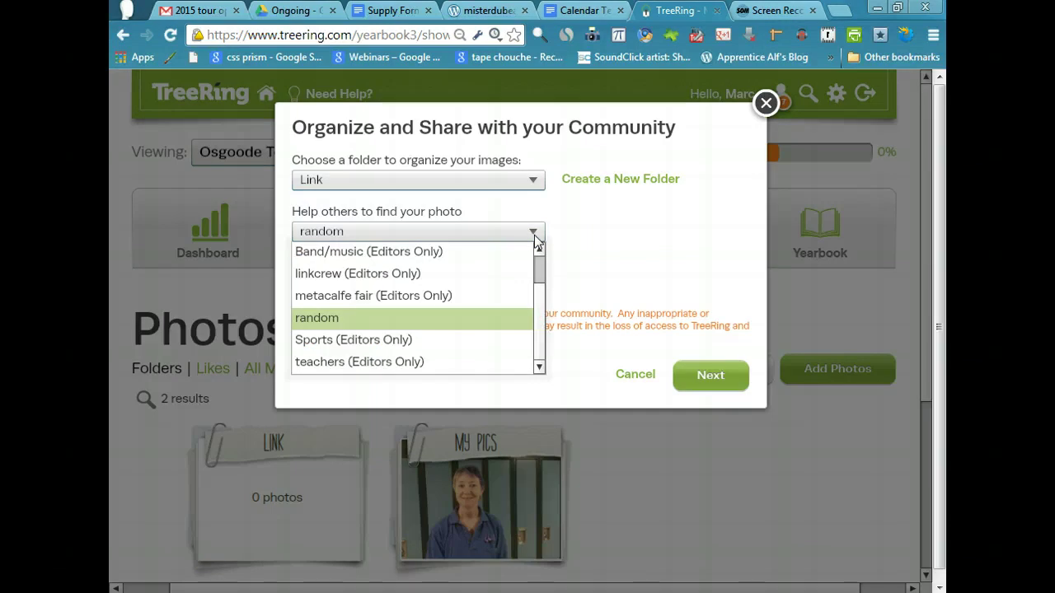
left_click(439, 273)
left_click(712, 377)
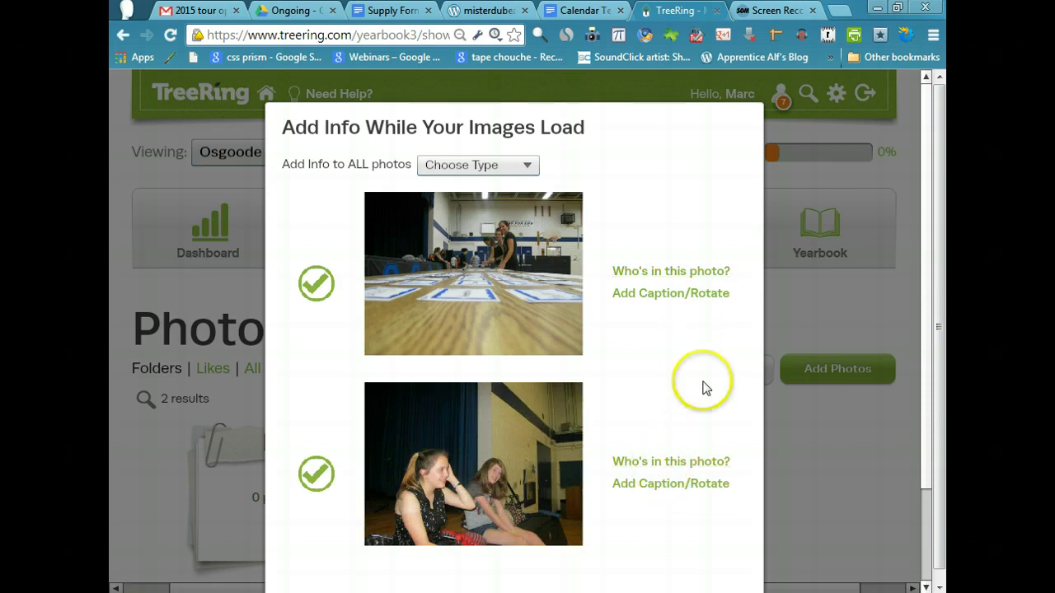
Let both photos finish uploading into the Link folder, then finish and close the upload dialog.
left_click(937, 278)
left_click_drag(937, 278, 913, 381)
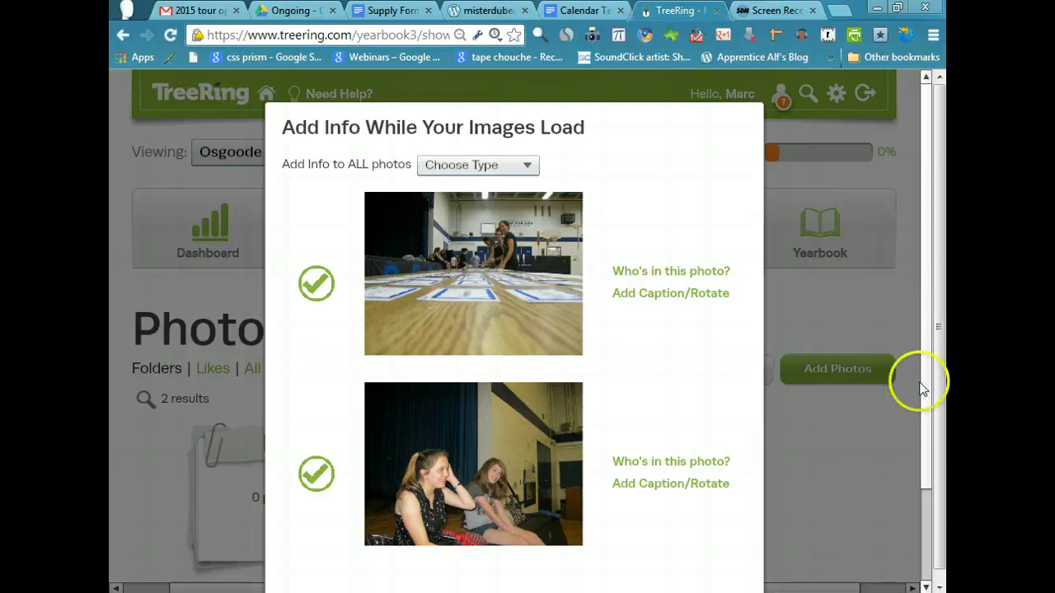
left_click_drag(930, 365, 913, 467)
left_click(700, 530)
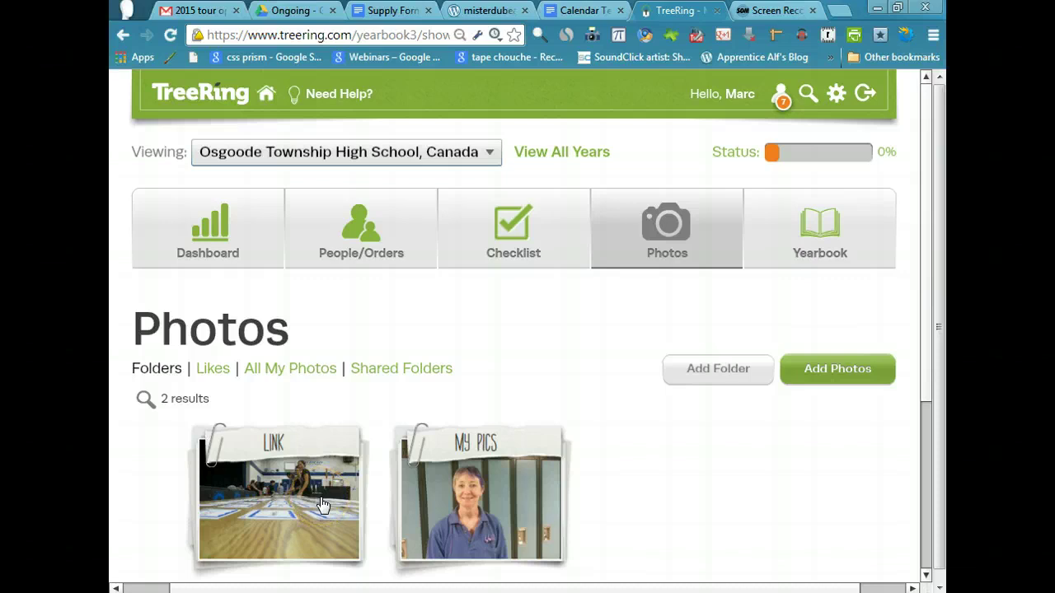
Show the Shared Folders and check the uploaded photos inside the linkcrew folder, then close it.
left_click(388, 371)
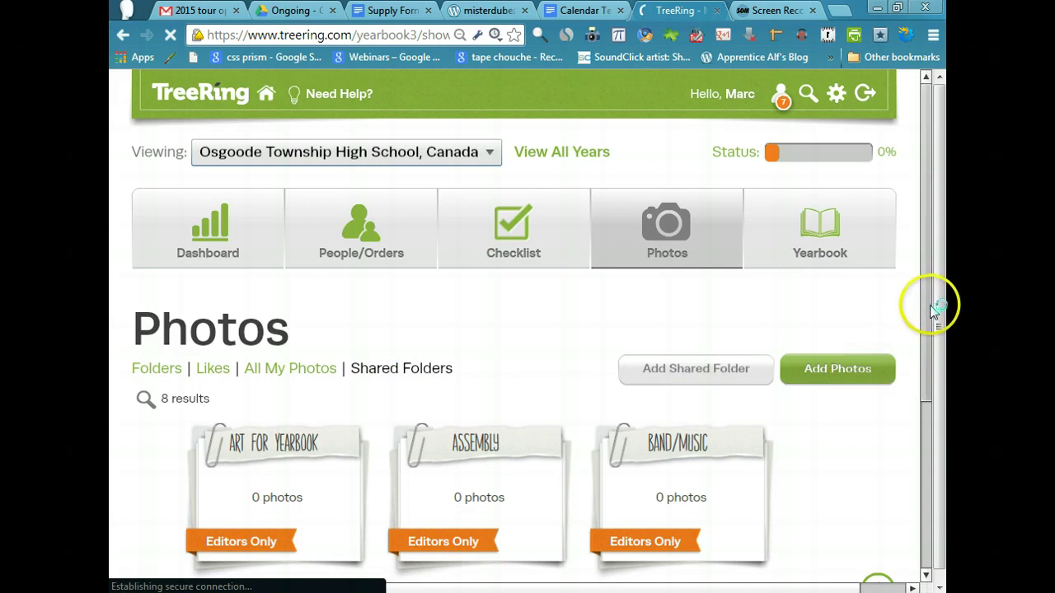
left_click_drag(933, 312, 911, 454)
left_click(272, 402)
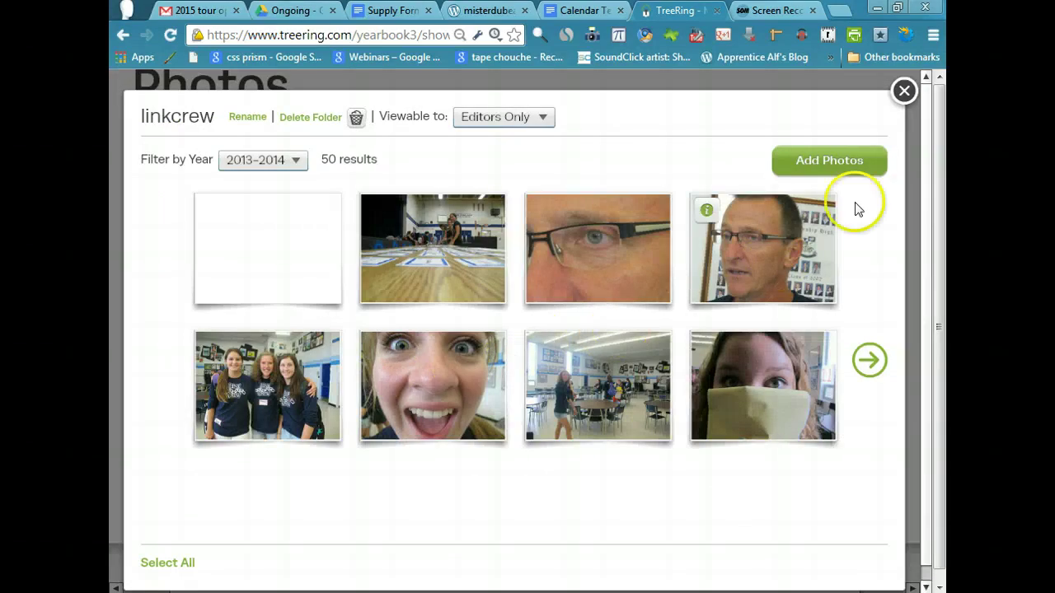
left_click(904, 92)
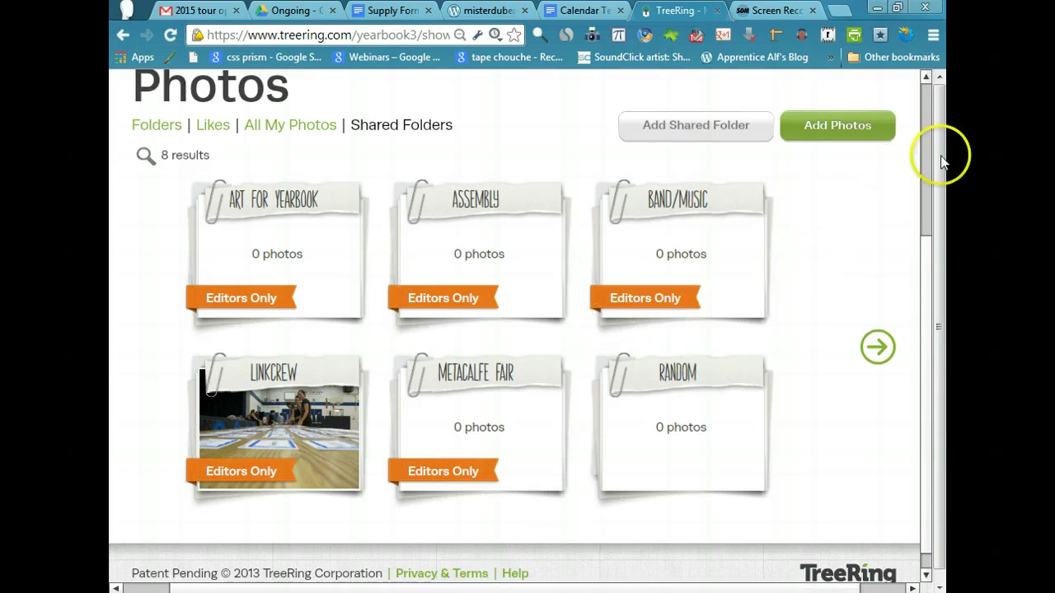
Open the chief editor Dashboard, then close it again.
left_click_drag(925, 235, 939, 153)
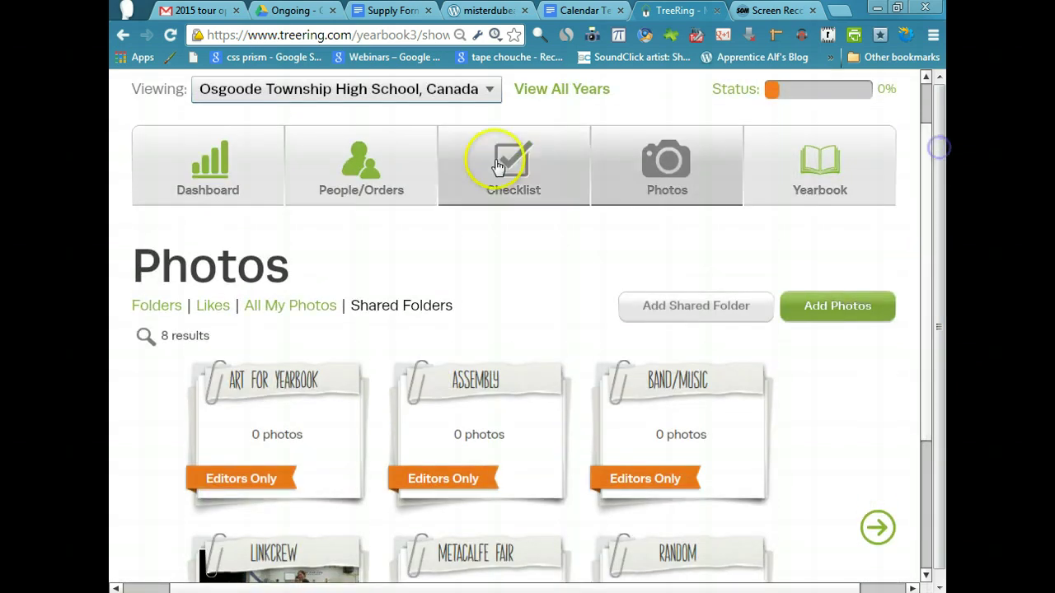
left_click(198, 161)
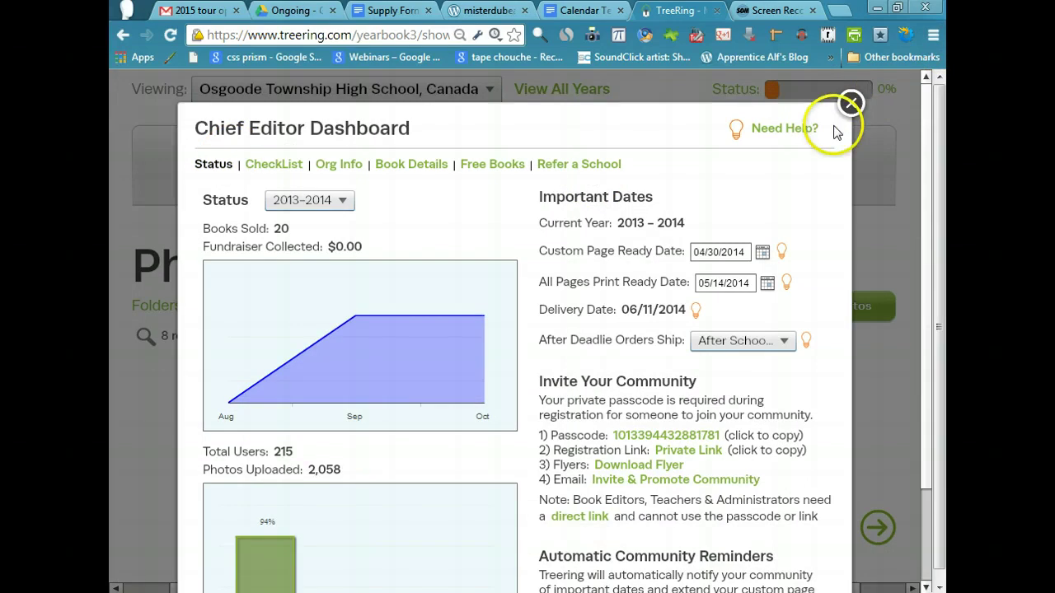
left_click(852, 103)
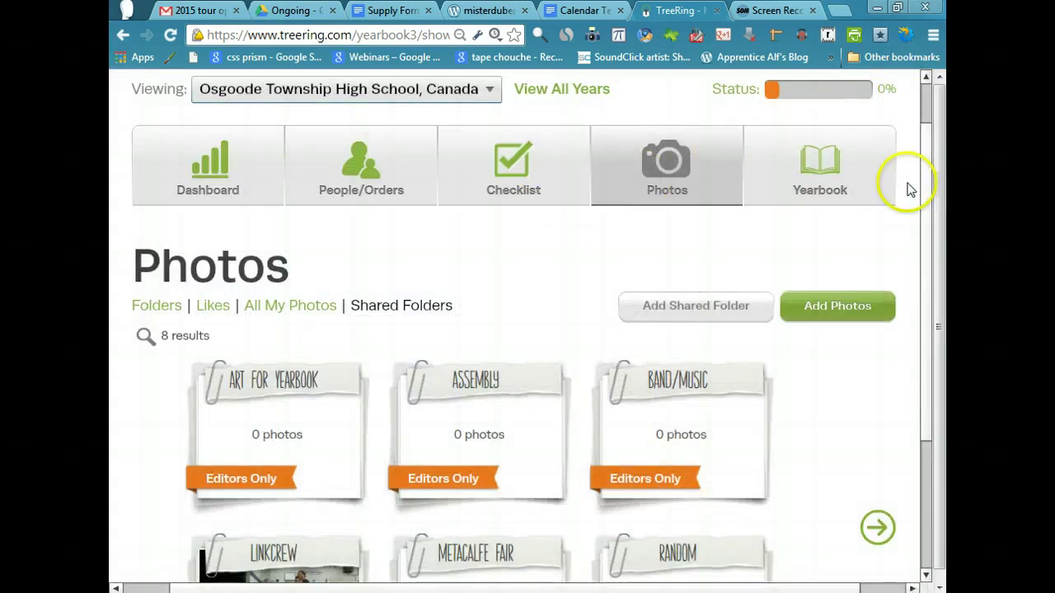
Go back through My Folders to the school home page with the 2013–2014 Yearbook.
left_click_drag(929, 199, 930, 159)
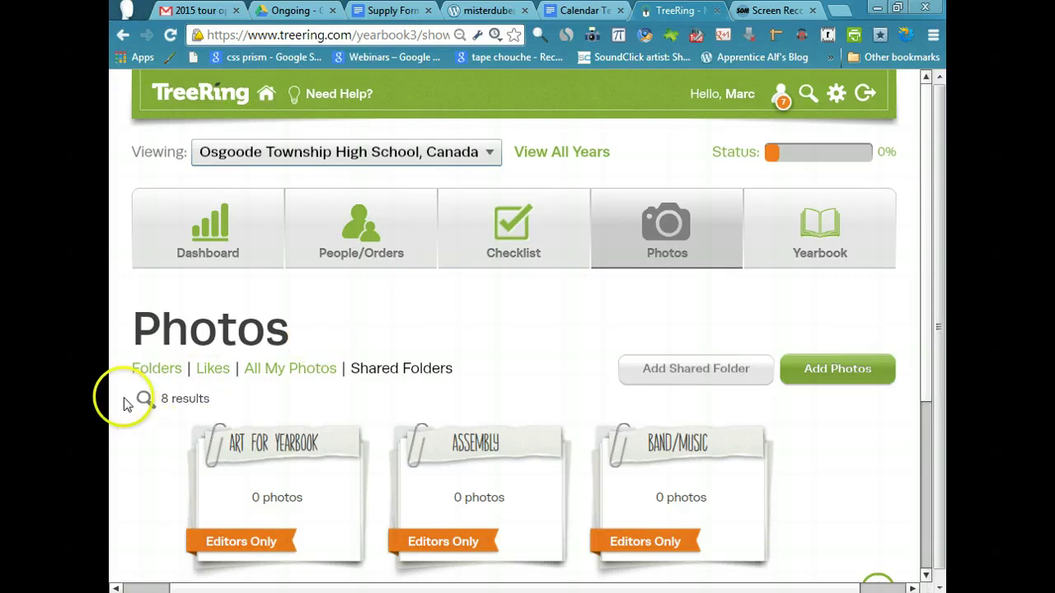
left_click(157, 370)
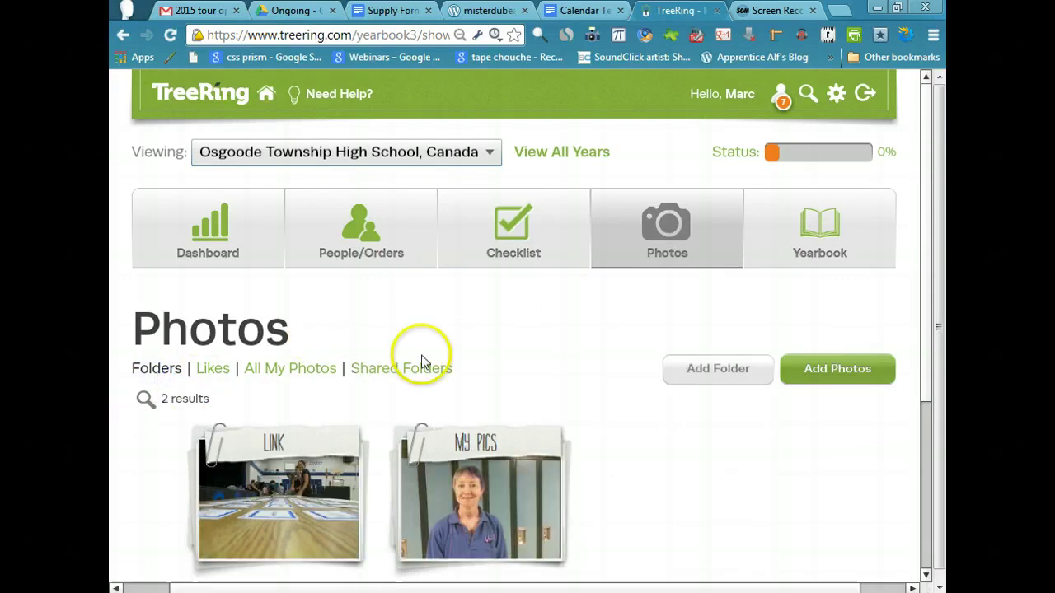
mouse_move(926, 193)
left_mouse_down()
mouse_move(912, 383)
mouse_move(931, 184)
left_mouse_up()
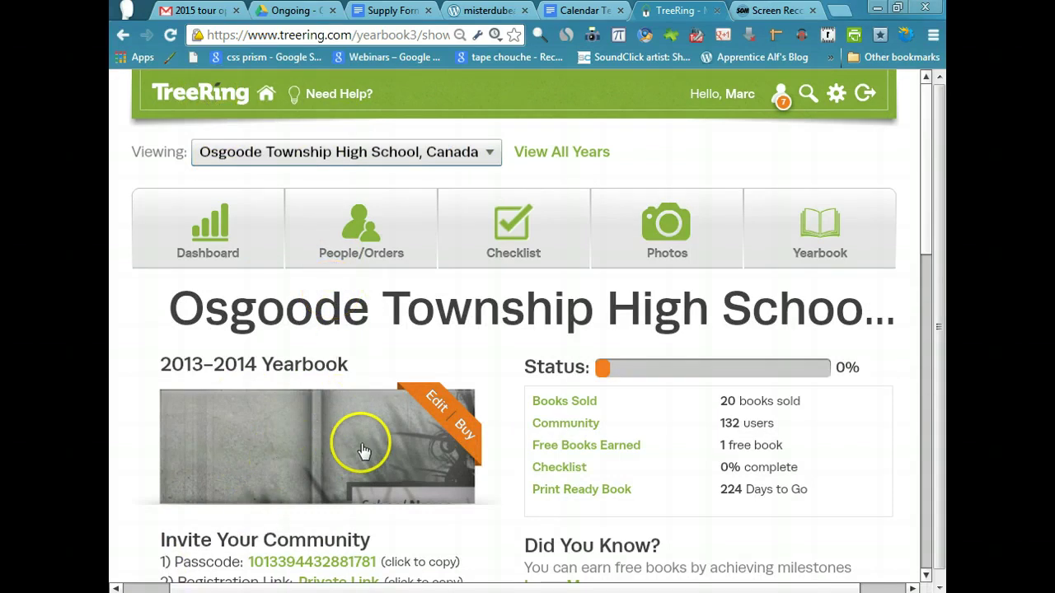
Open the 2013–2014 yearbook for editing and browse the page thumbnails to the blank 6–7 spread.
left_click(437, 404)
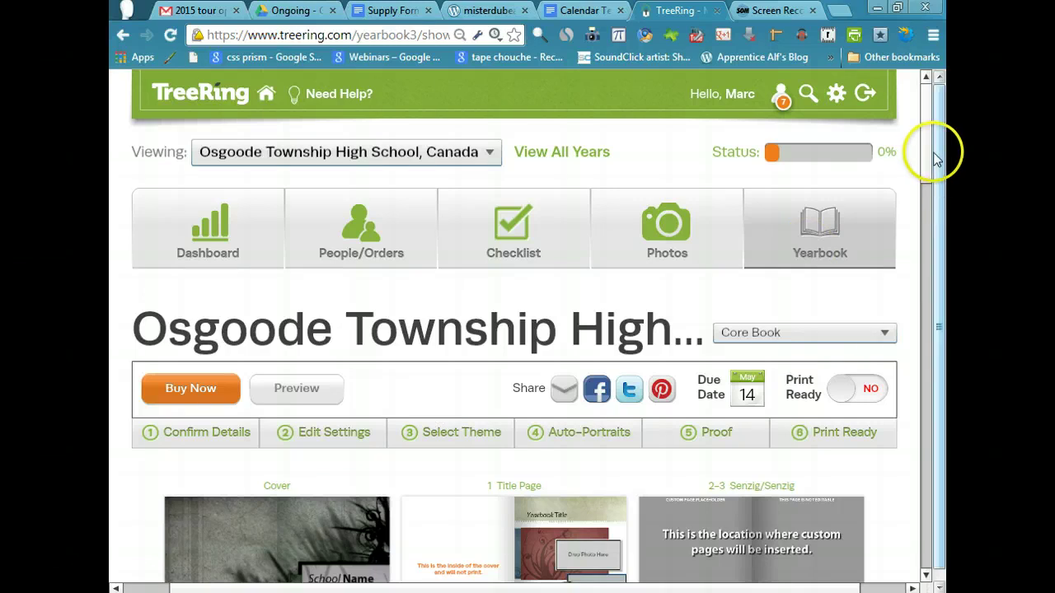
left_click_drag(926, 155, 915, 316)
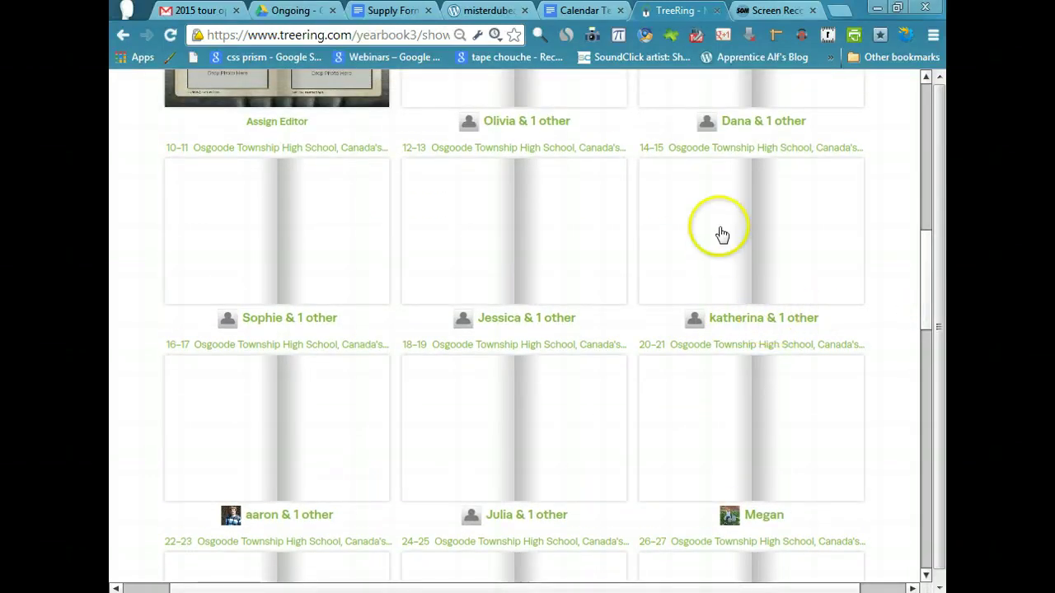
mouse_move(688, 204)
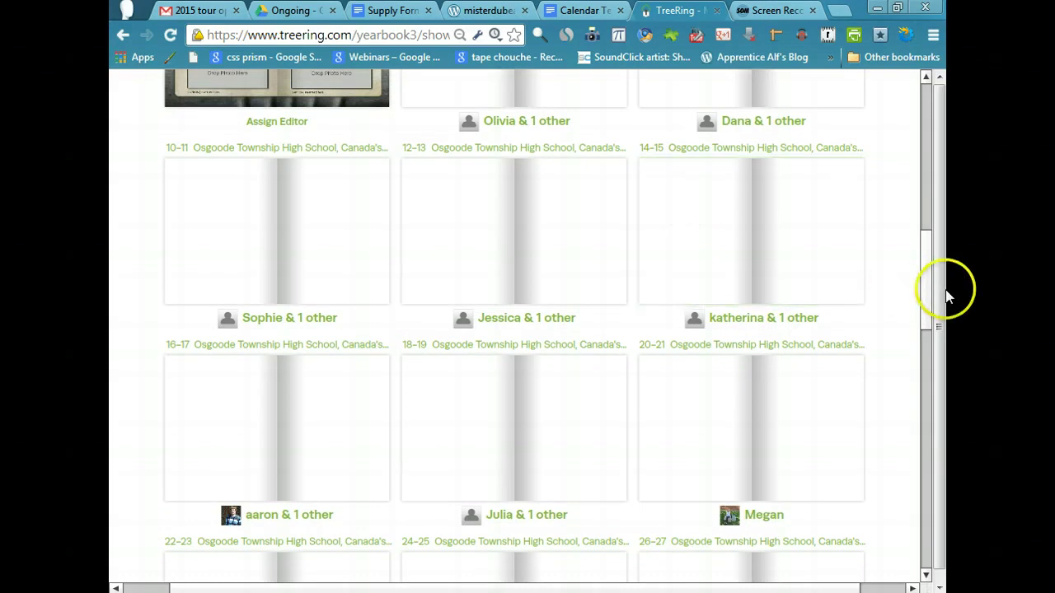
left_click_drag(929, 289, 926, 240)
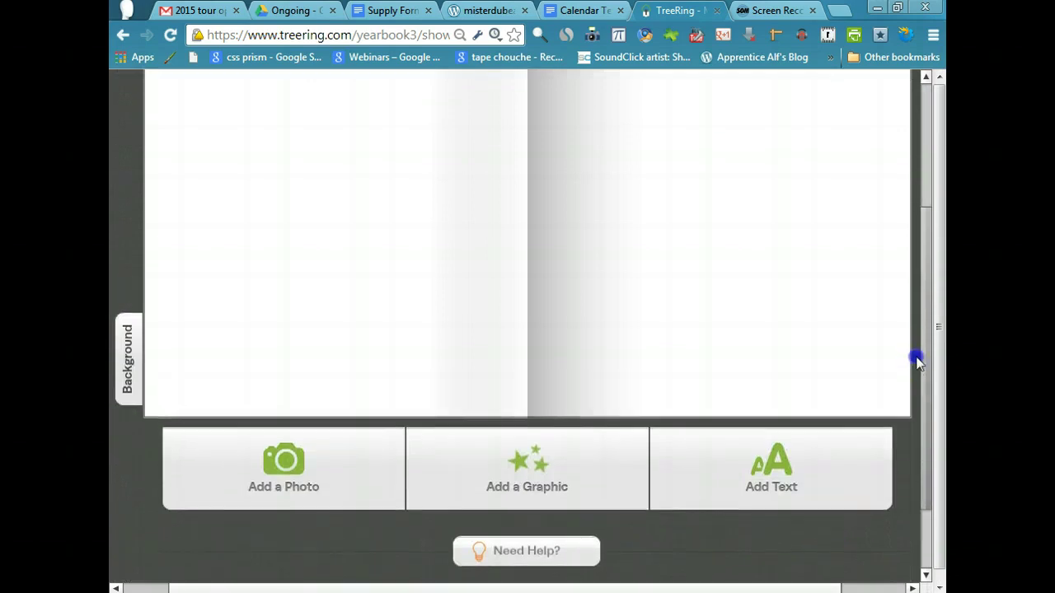
Add the glasses close-up from My Folders / All My Photos to the spread's left page.
left_click(283, 460)
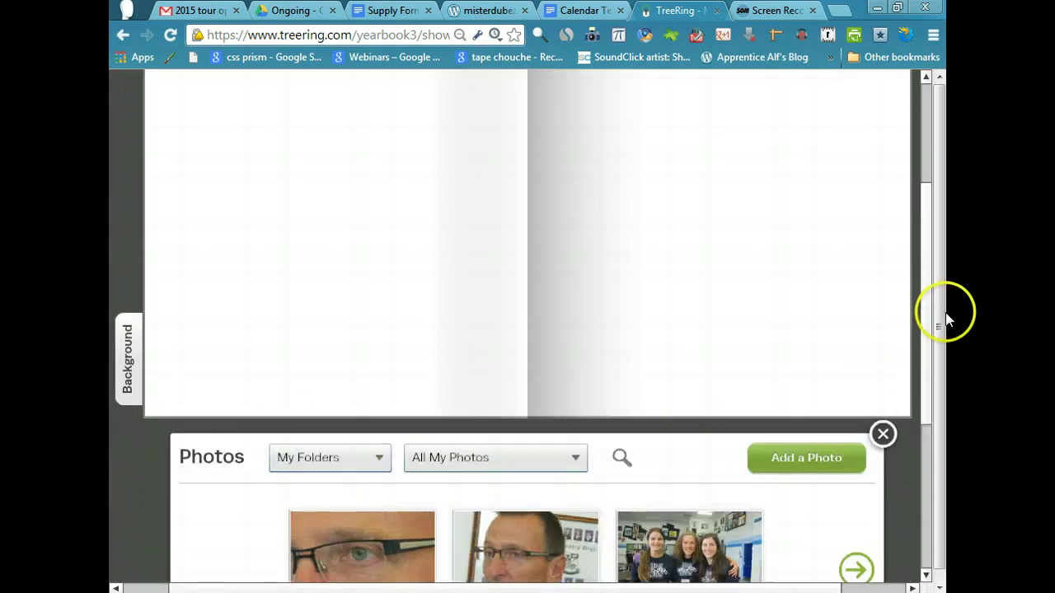
left_click_drag(932, 306, 916, 322)
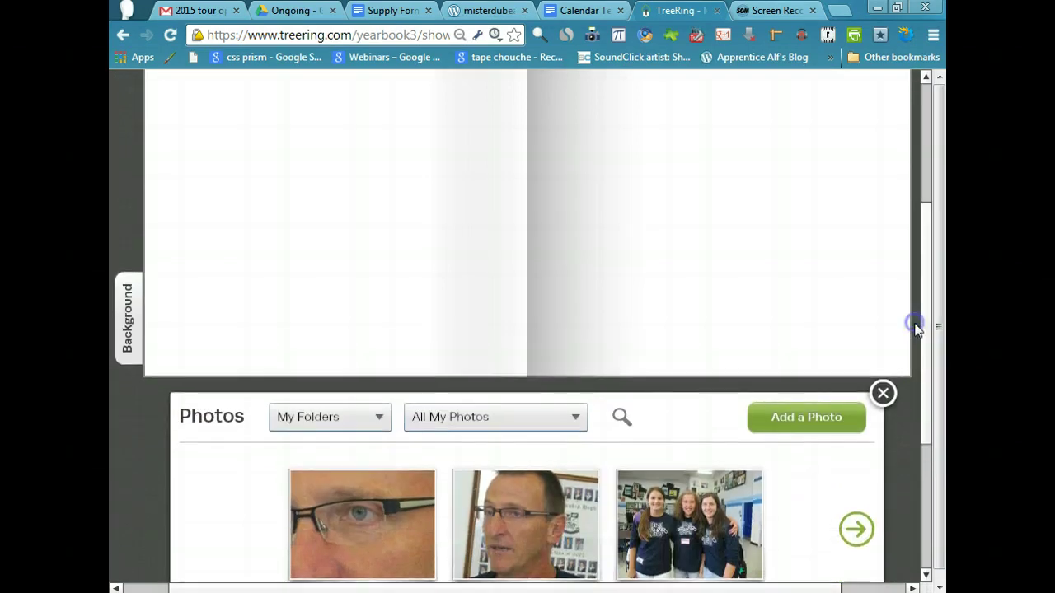
left_click(523, 422)
left_click(361, 412)
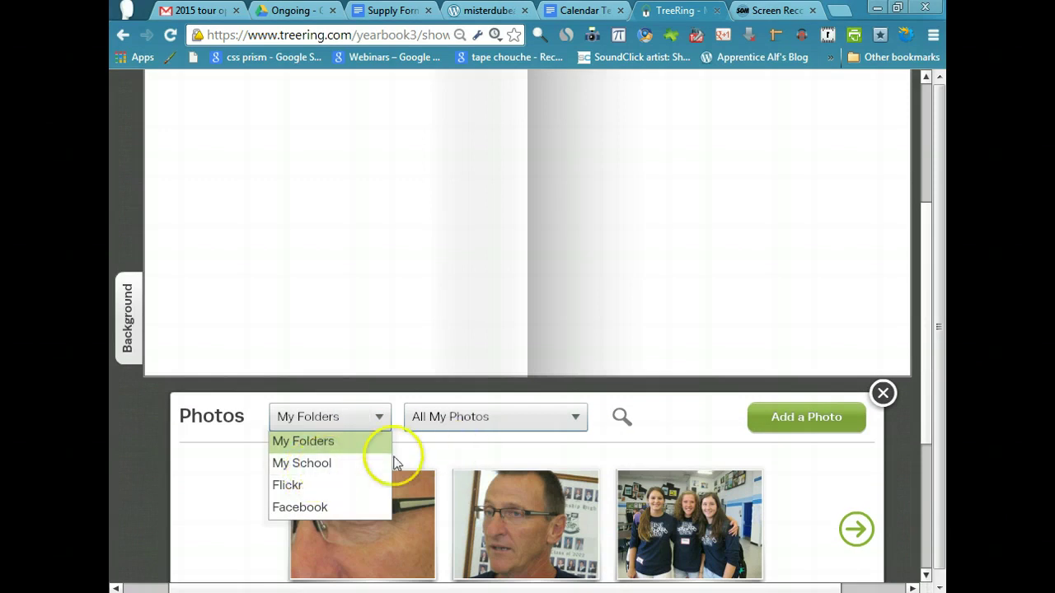
left_click(380, 444)
left_click(476, 432)
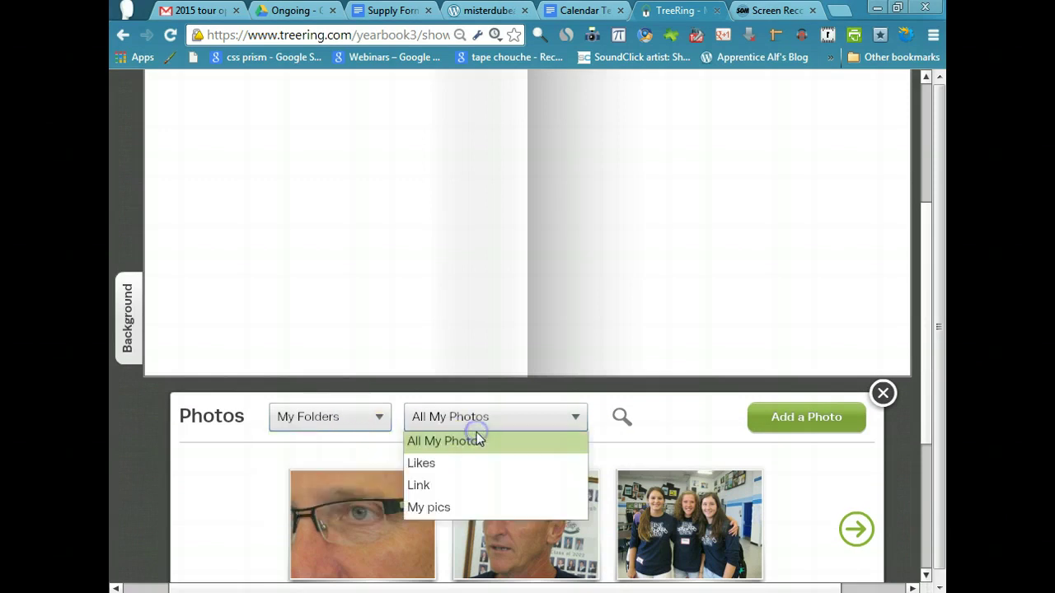
left_click(694, 427)
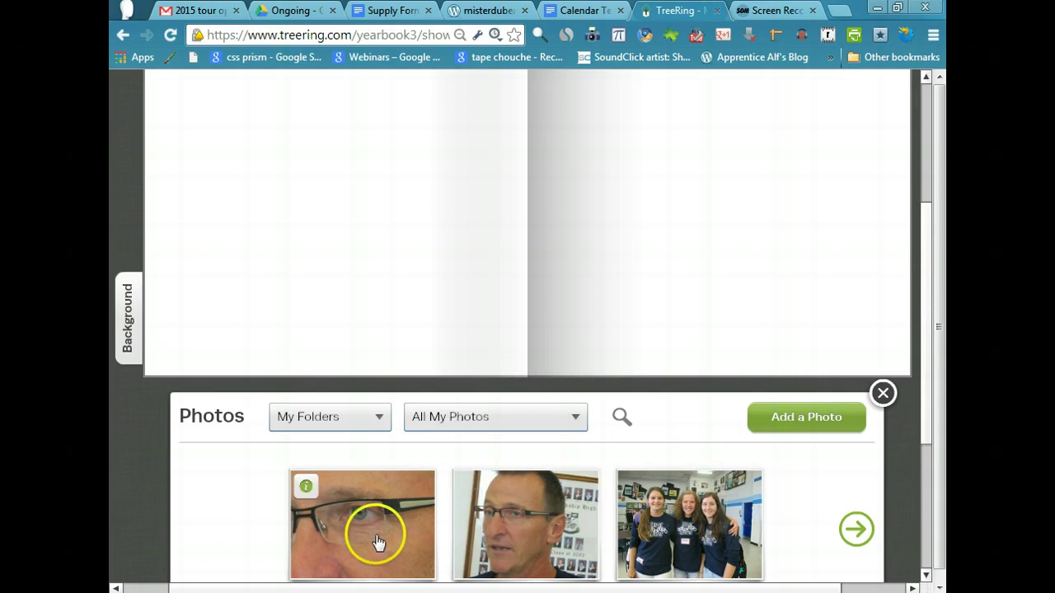
left_click_drag(377, 542, 343, 182)
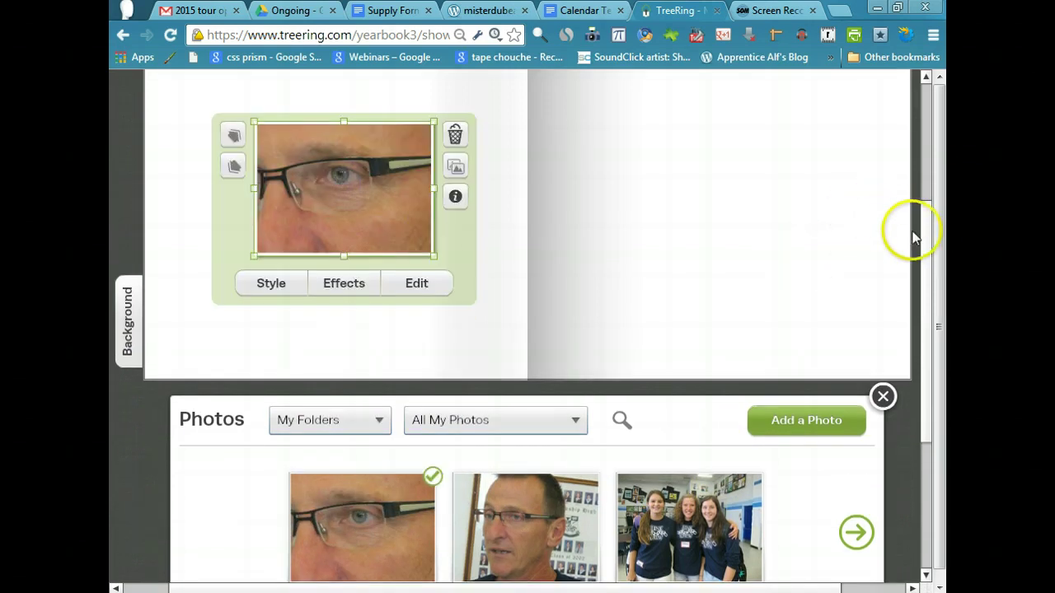
left_click_drag(920, 242, 926, 183)
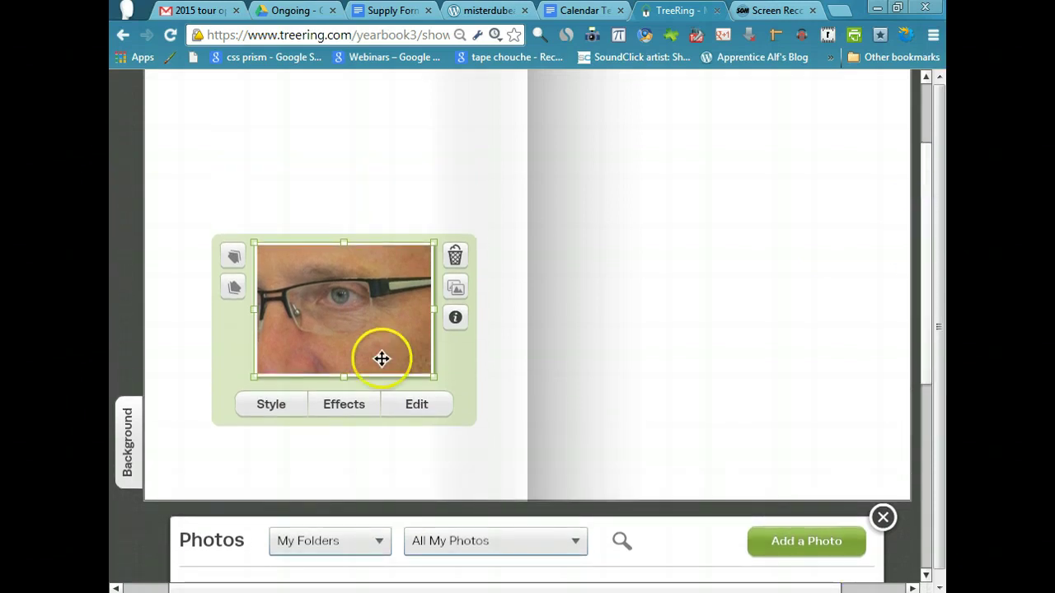
Thicken the photo's frame border and apply the heavier frame style.
left_click(268, 407)
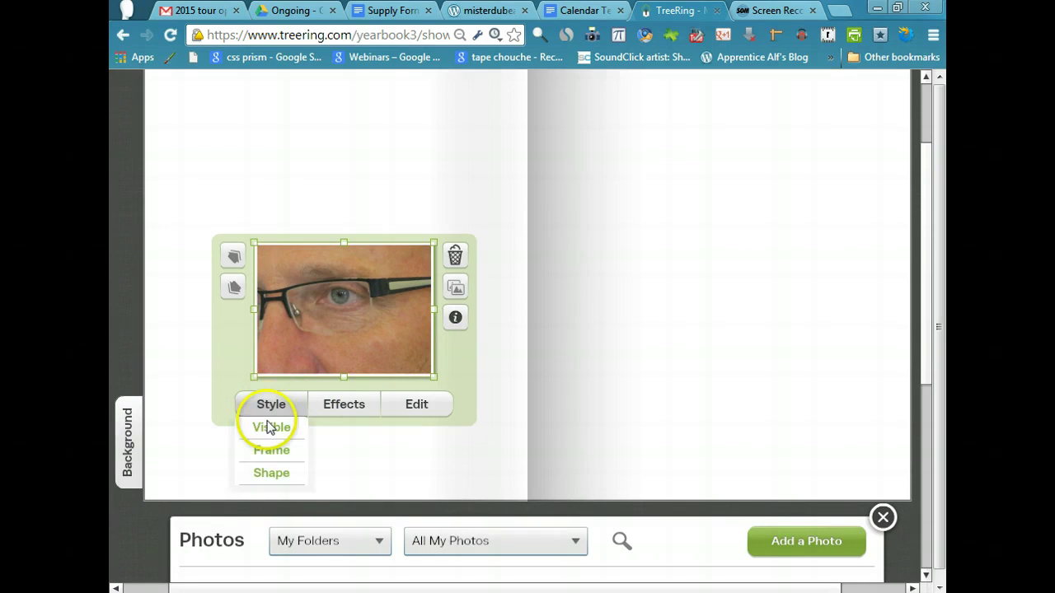
left_click(268, 452)
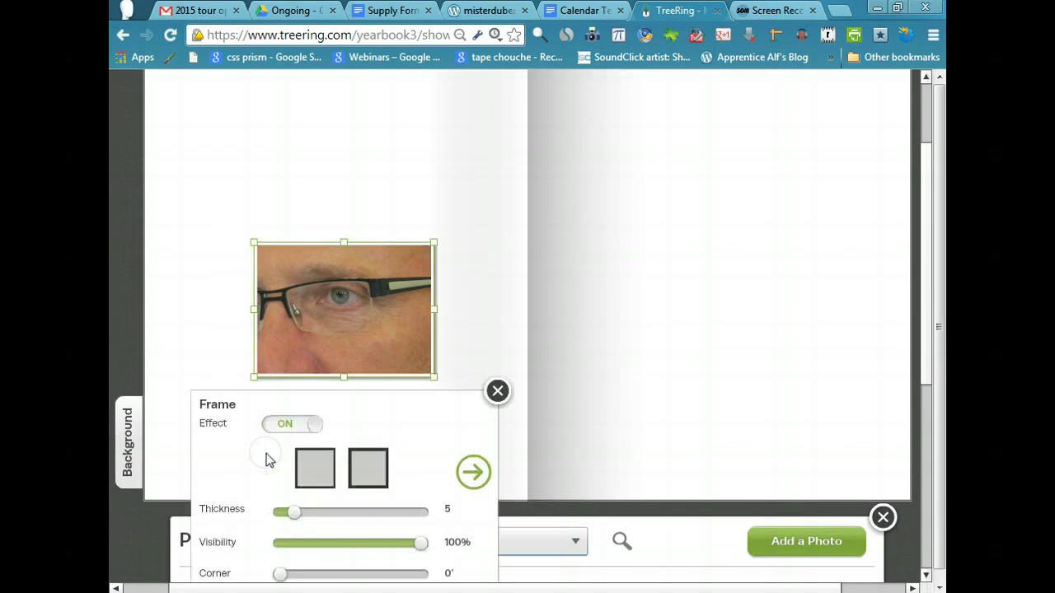
mouse_move(311, 526)
left_mouse_down()
mouse_move(329, 520)
mouse_move(319, 510)
left_mouse_up()
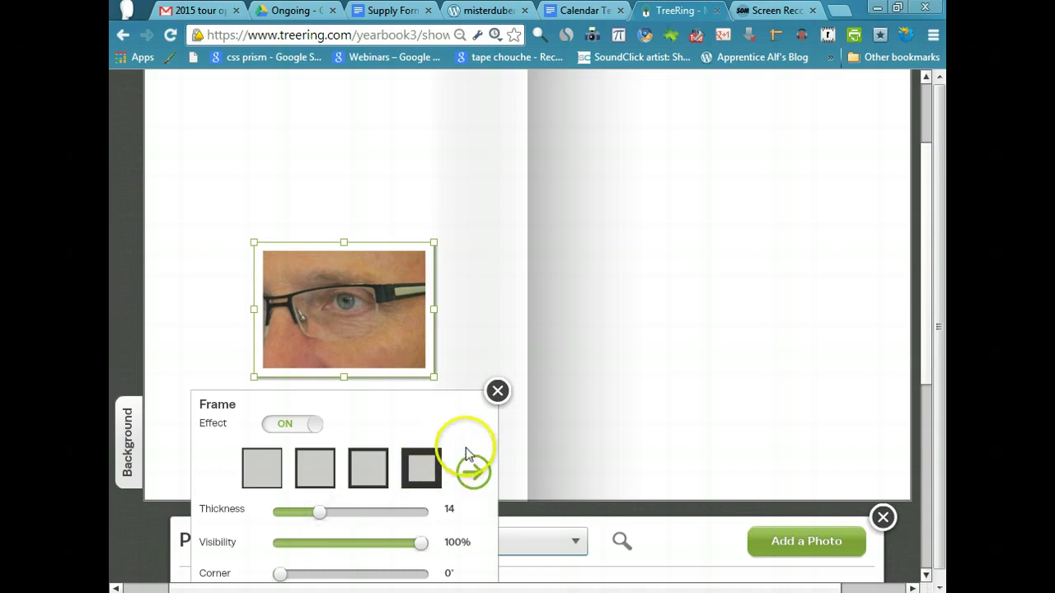
left_click(433, 463)
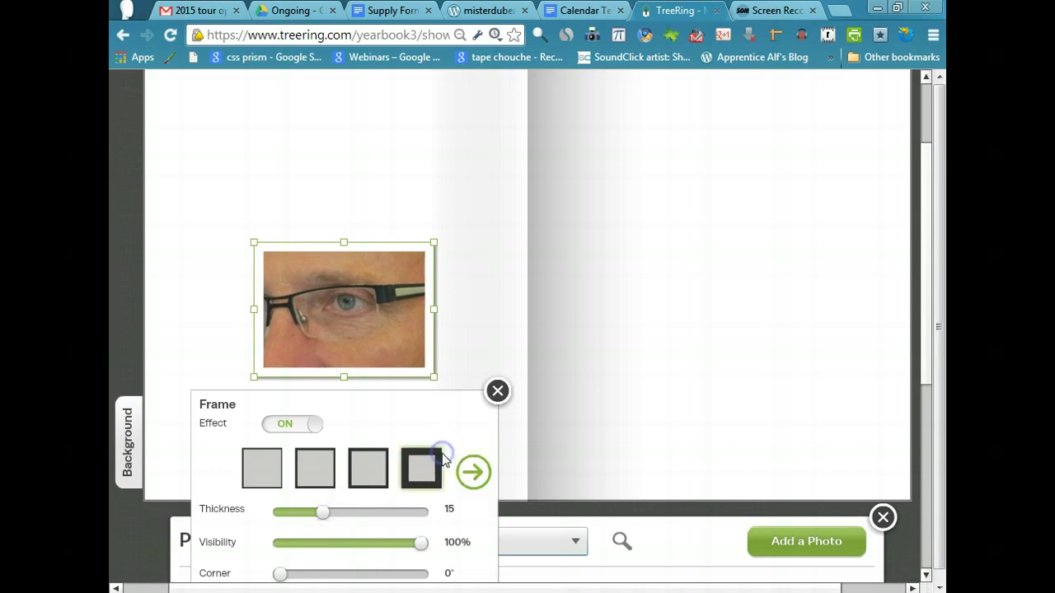
left_click(498, 392)
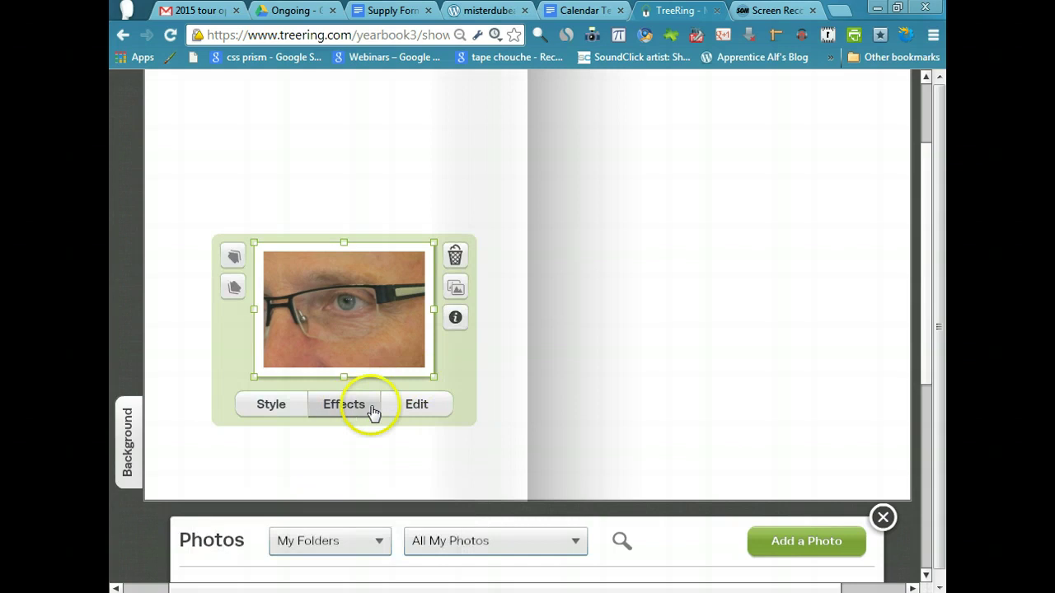
Try the Calligraphy, Chalk and Paint edge effects on the photo.
left_click(274, 403)
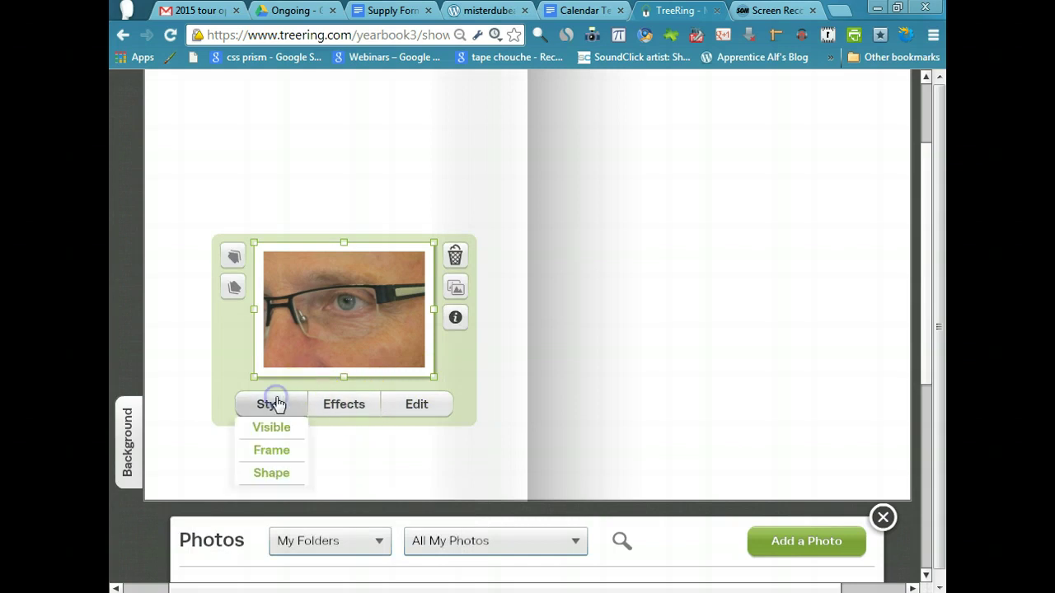
left_click(266, 473)
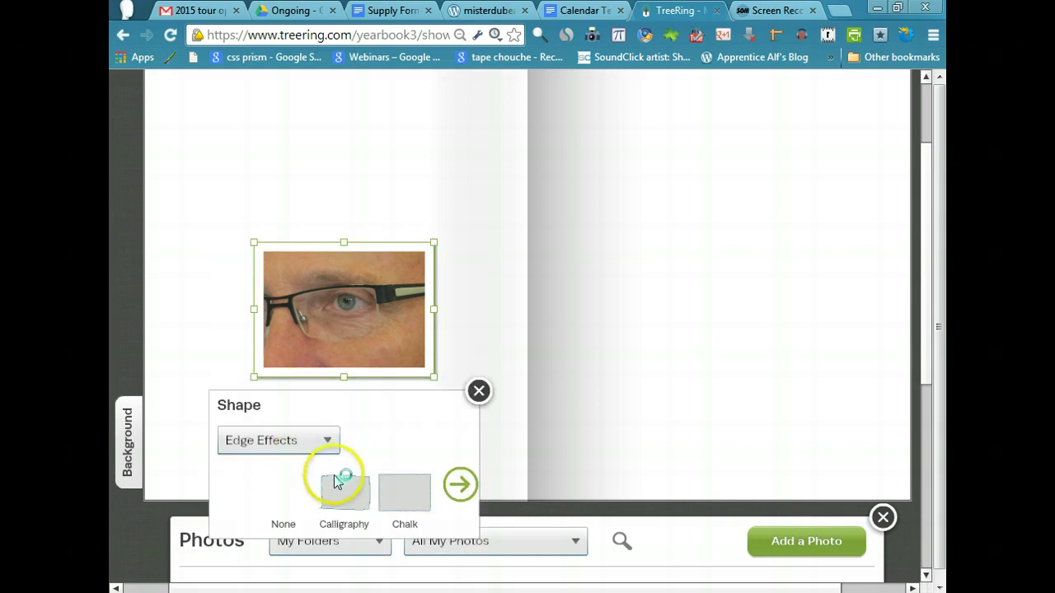
left_click(343, 492)
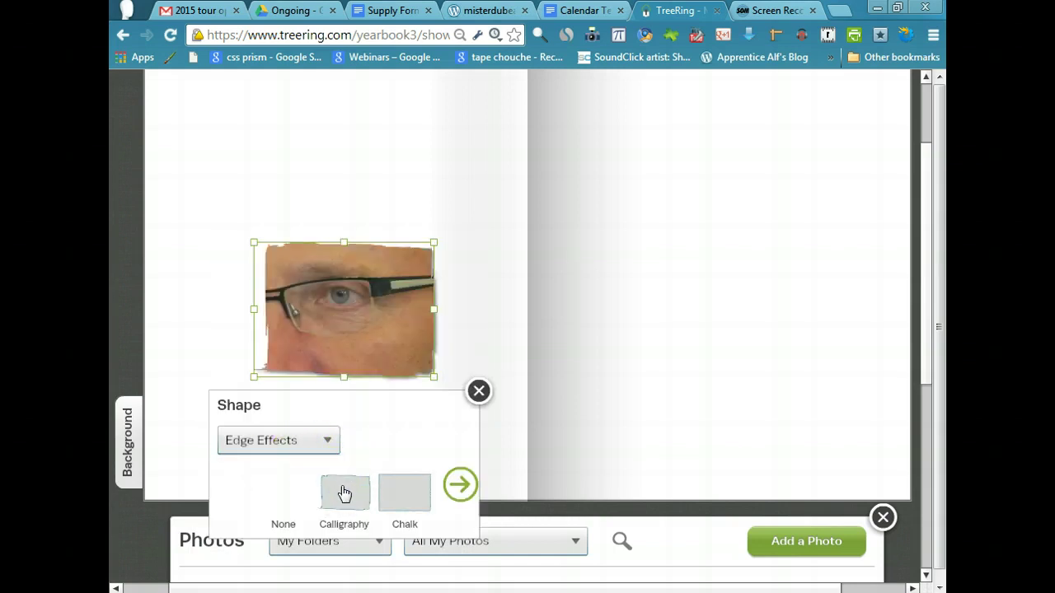
left_click(415, 505)
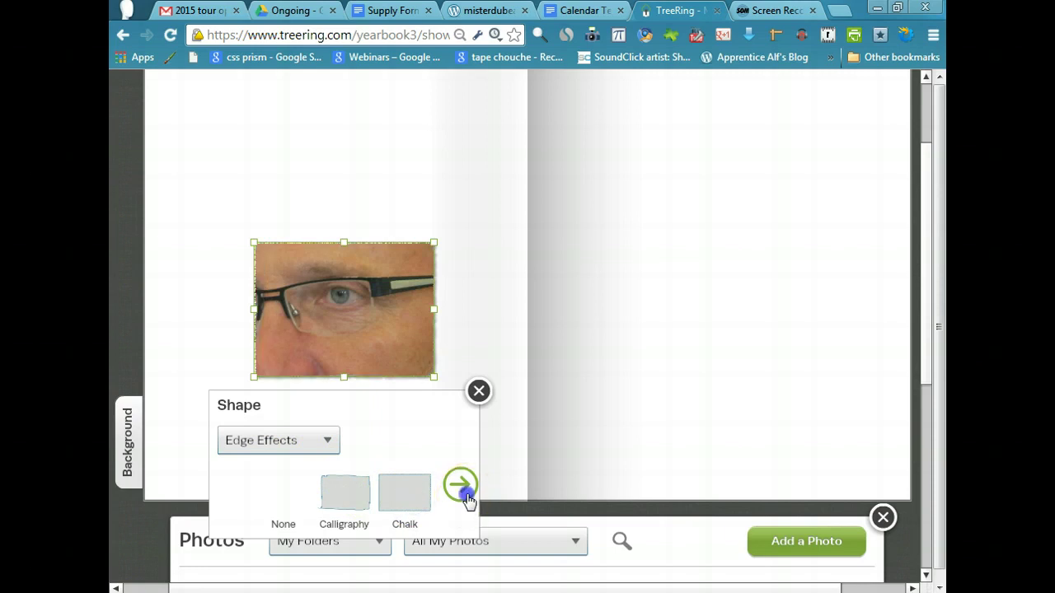
left_click(467, 500)
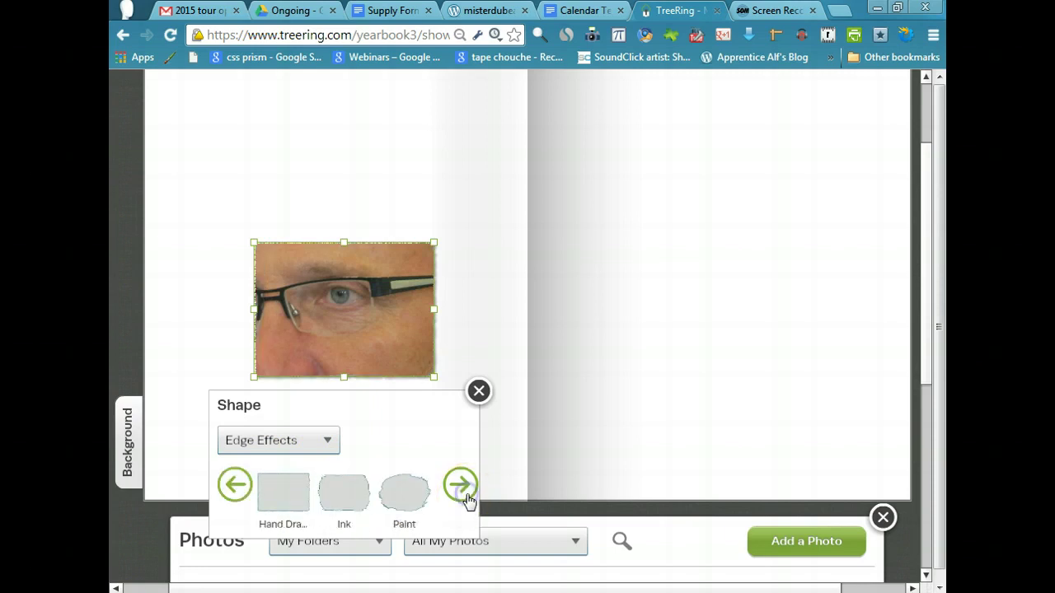
left_click(395, 497)
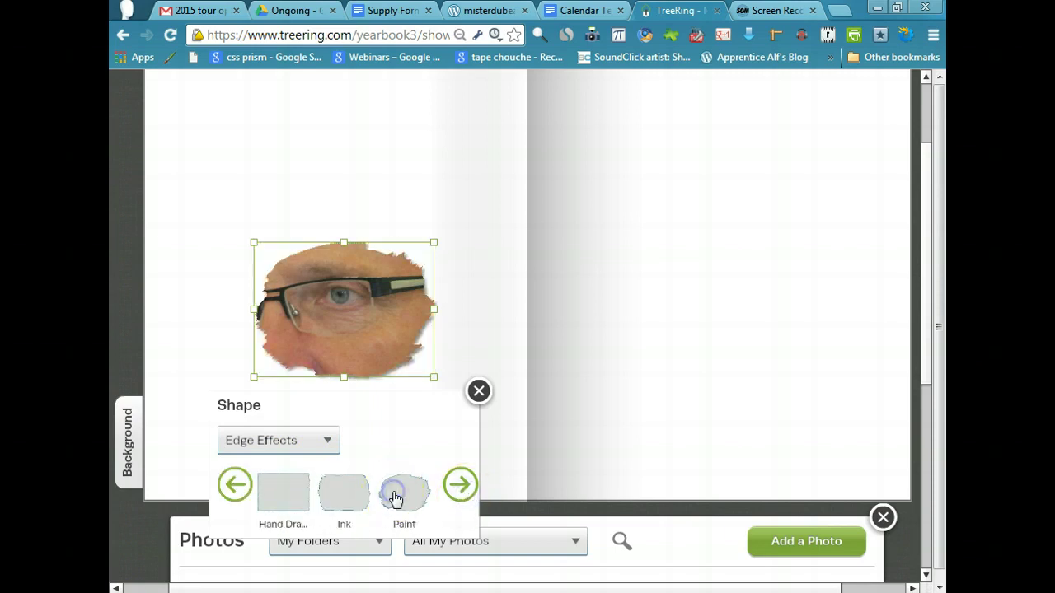
Cut the photo into a Numbers 0 shape, then reset its shape to None.
left_click(318, 445)
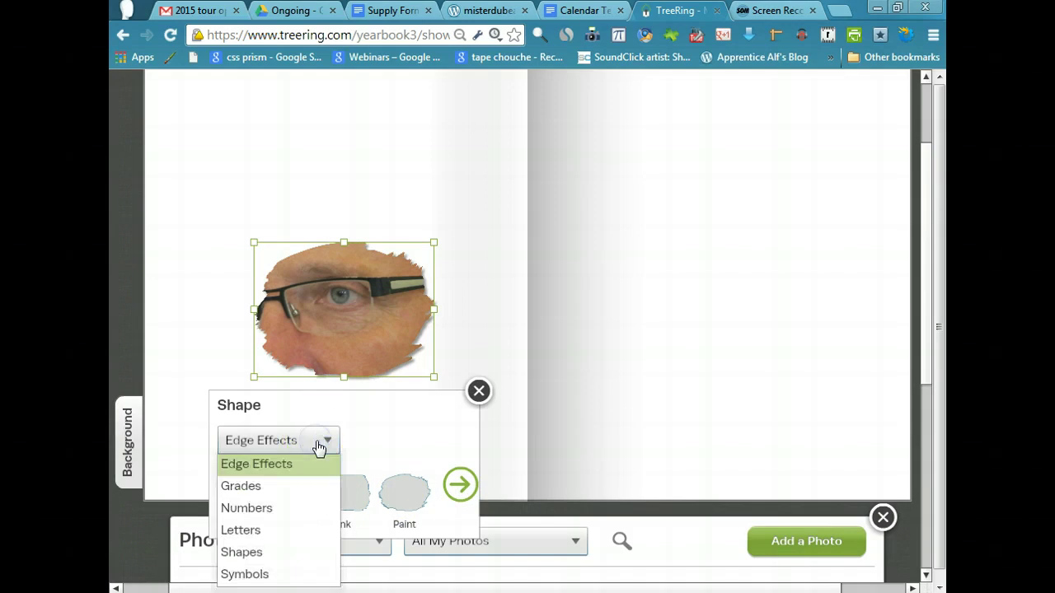
scroll(315, 452, "down", 1)
left_click(275, 497)
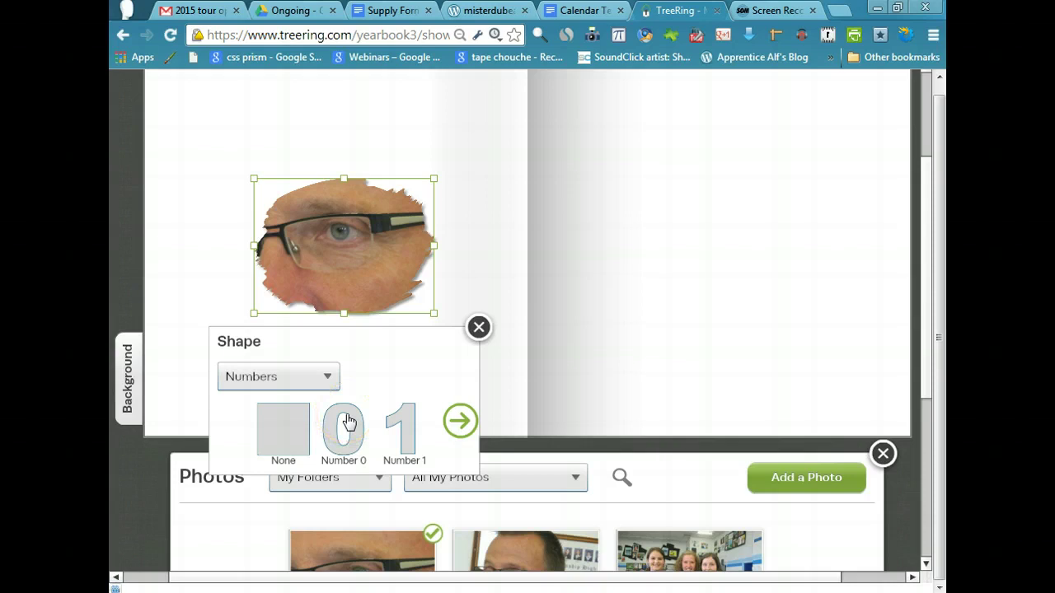
left_click(348, 421)
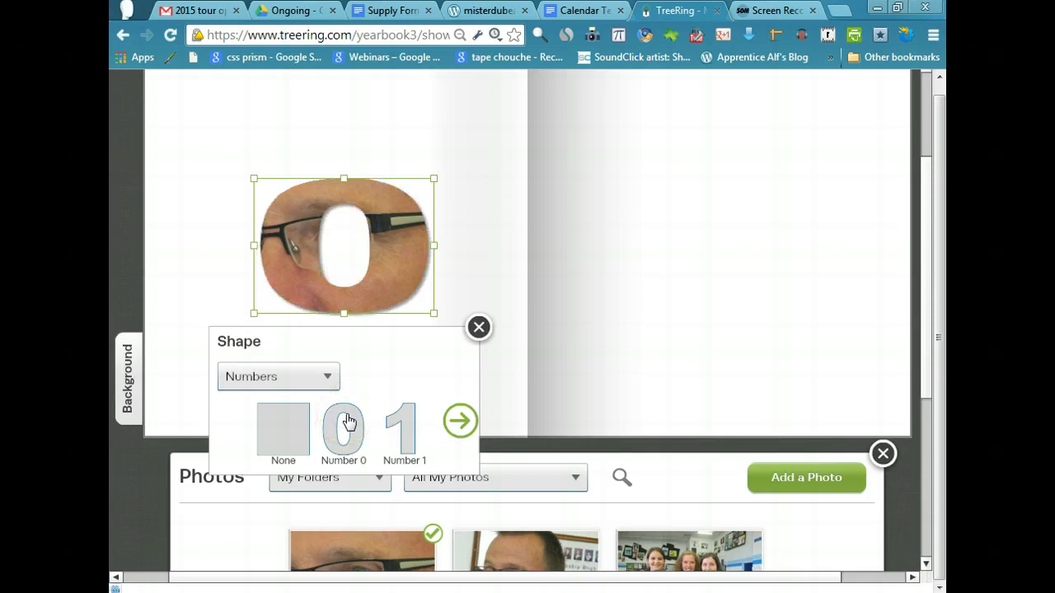
left_click(293, 422)
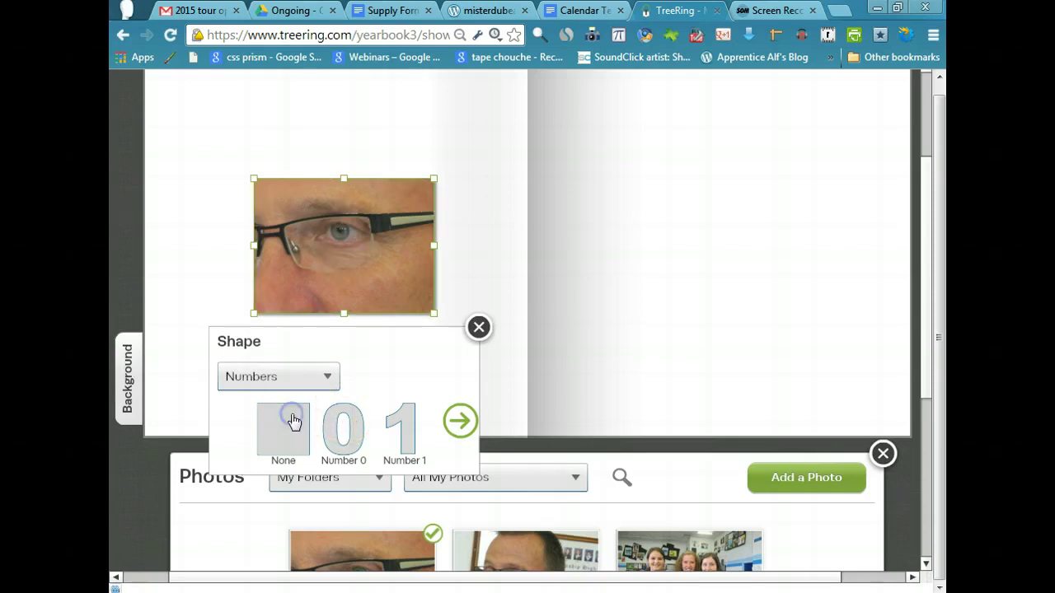
left_click(479, 328)
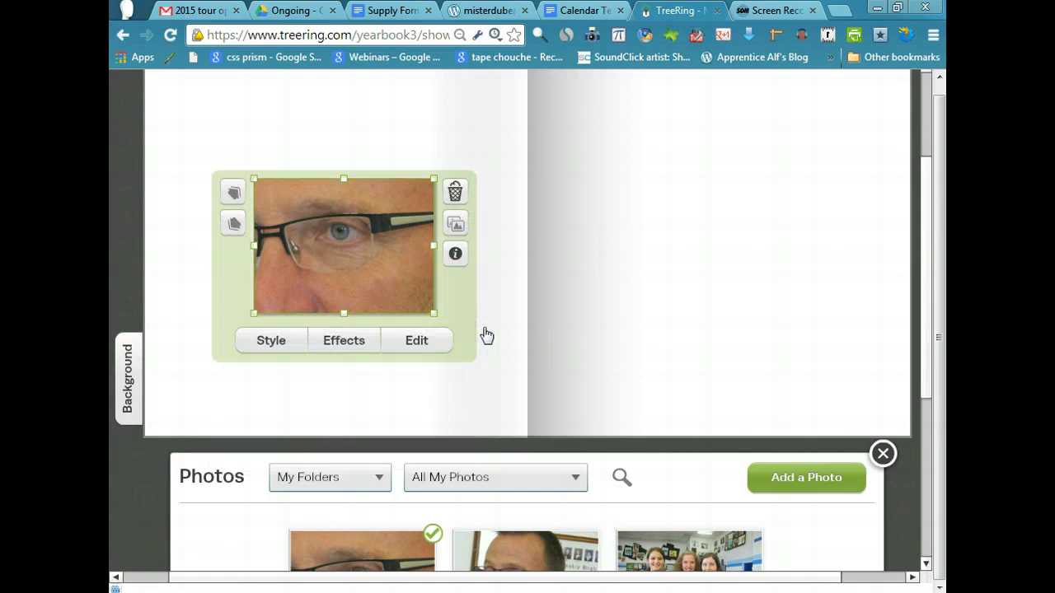
Reselect the photo and shrink it to a smaller size using a corner handle.
left_click(930, 256)
left_click_drag(929, 256, 930, 184)
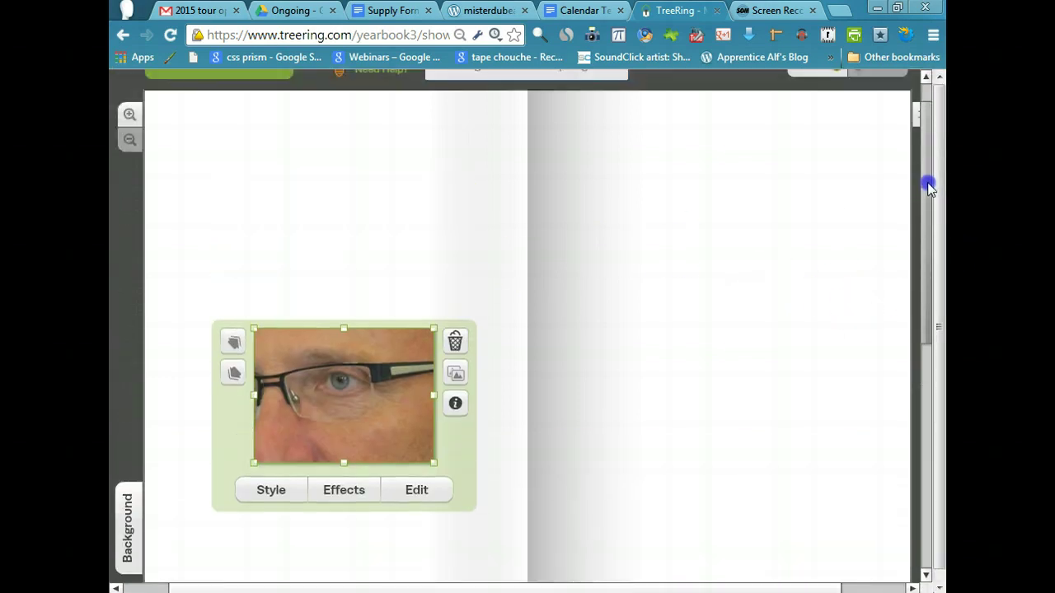
left_click(436, 275)
left_click(417, 359)
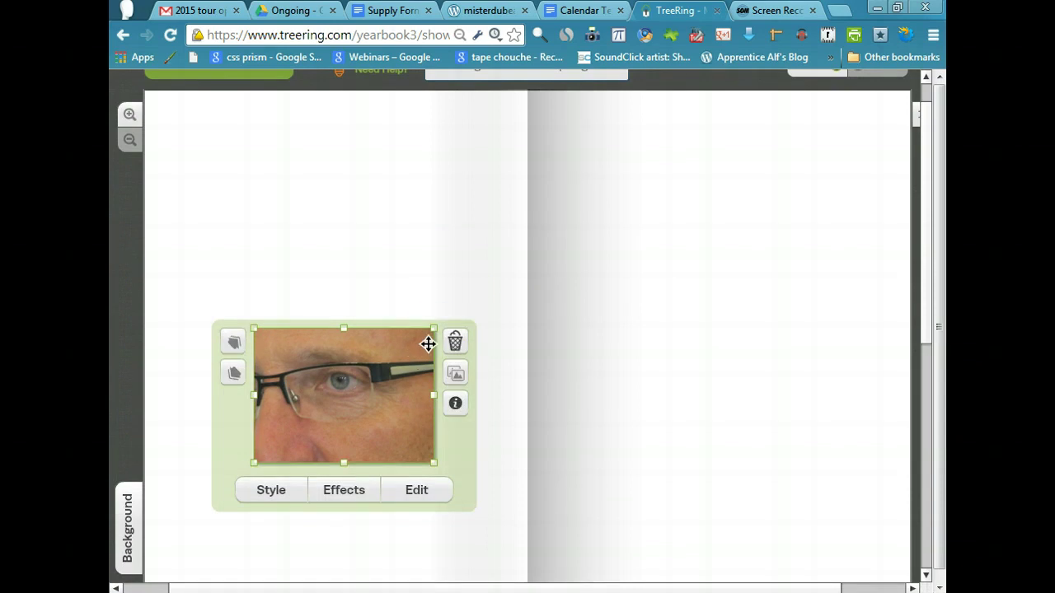
left_click_drag(433, 330, 370, 355)
left_click(318, 400)
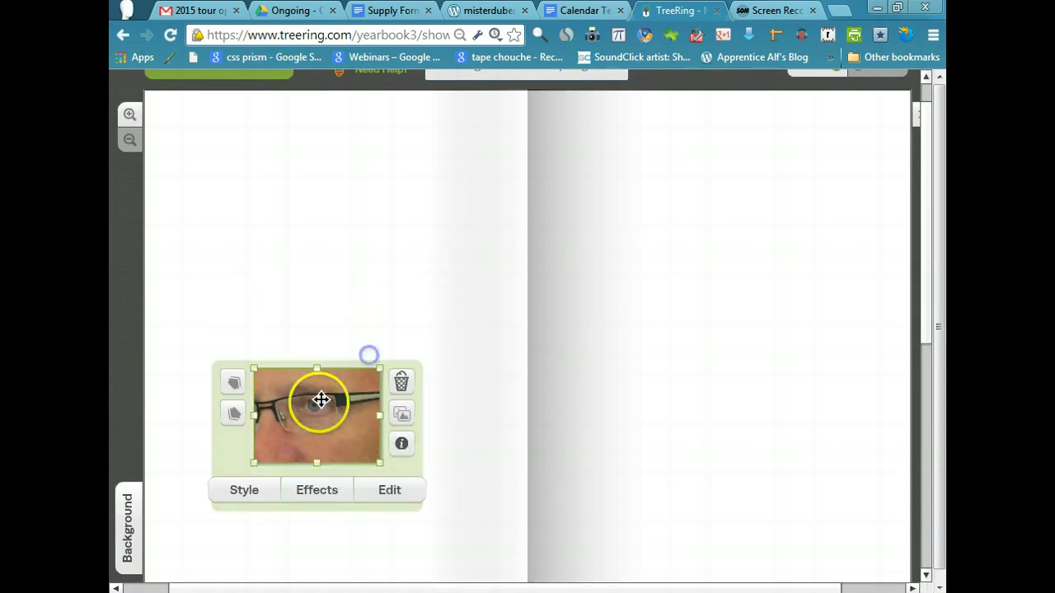
Zoom the photo to 16% within its frame and shift it to centre the eye.
left_click(370, 496)
left_click(375, 512)
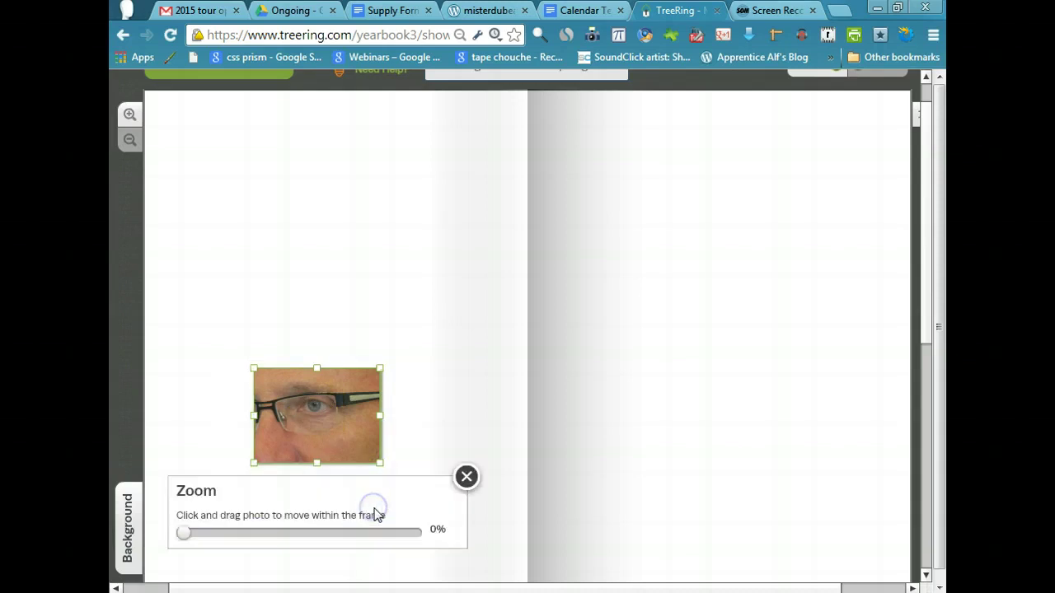
left_click_drag(183, 532, 223, 533)
left_click_drag(348, 404, 330, 429)
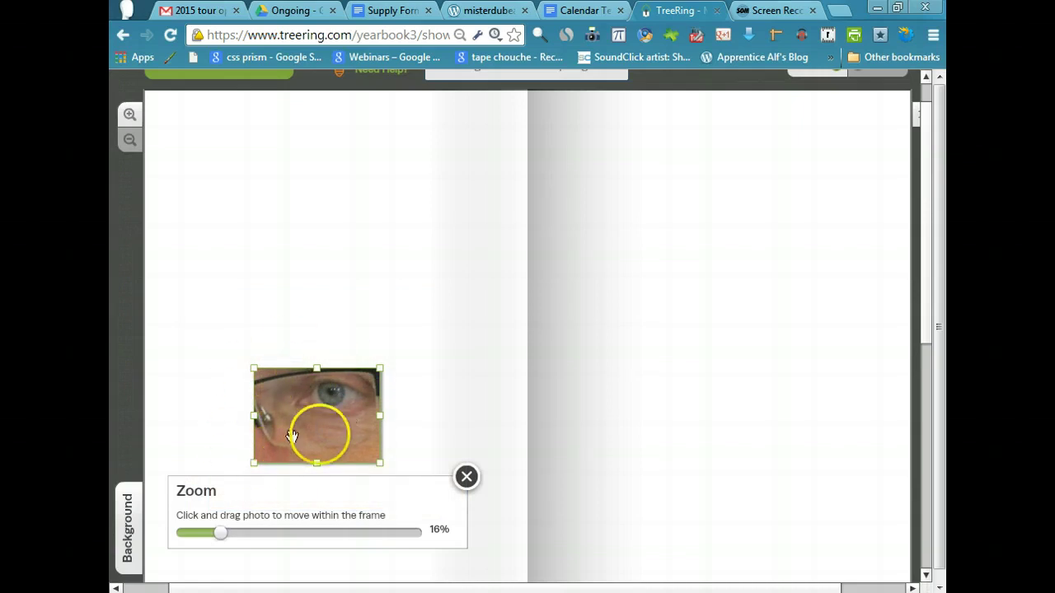
left_click(467, 477)
left_click(394, 490)
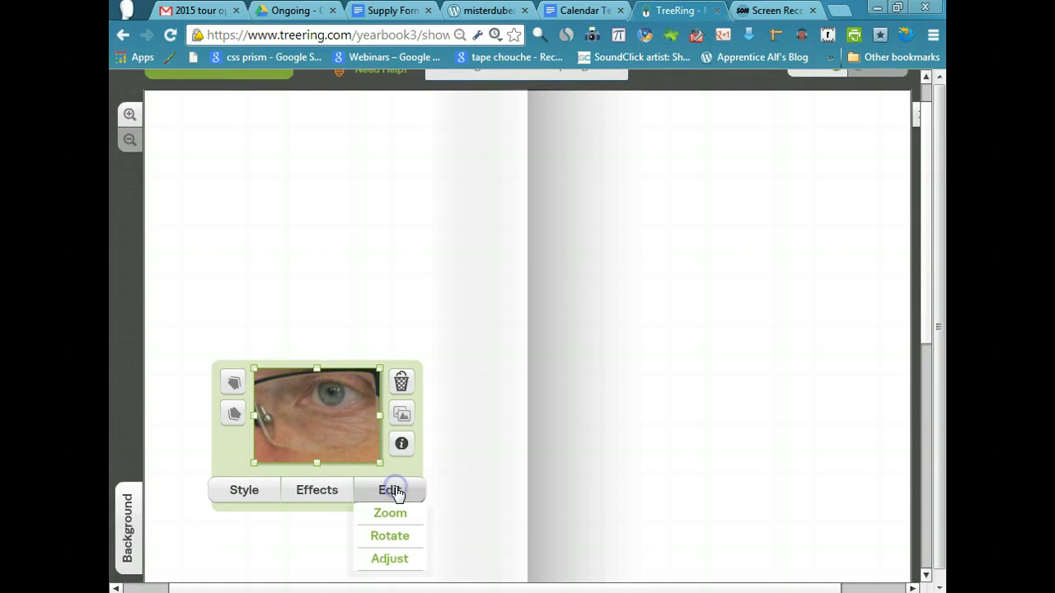
Turn on the photo's Effects > Shadow with Depth 12% and Visibility 40%.
left_click(331, 497)
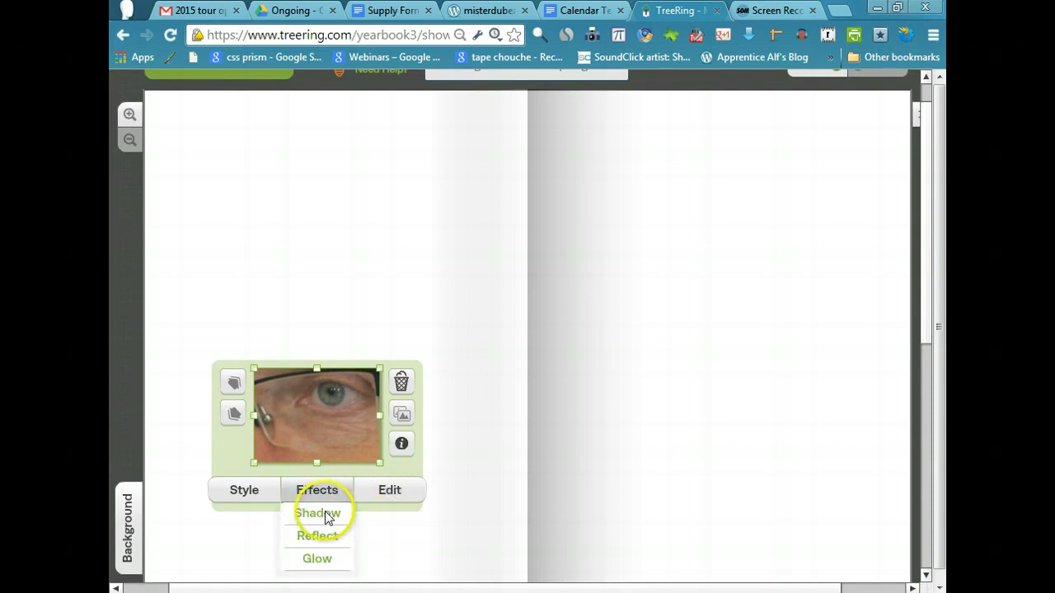
left_click(318, 513)
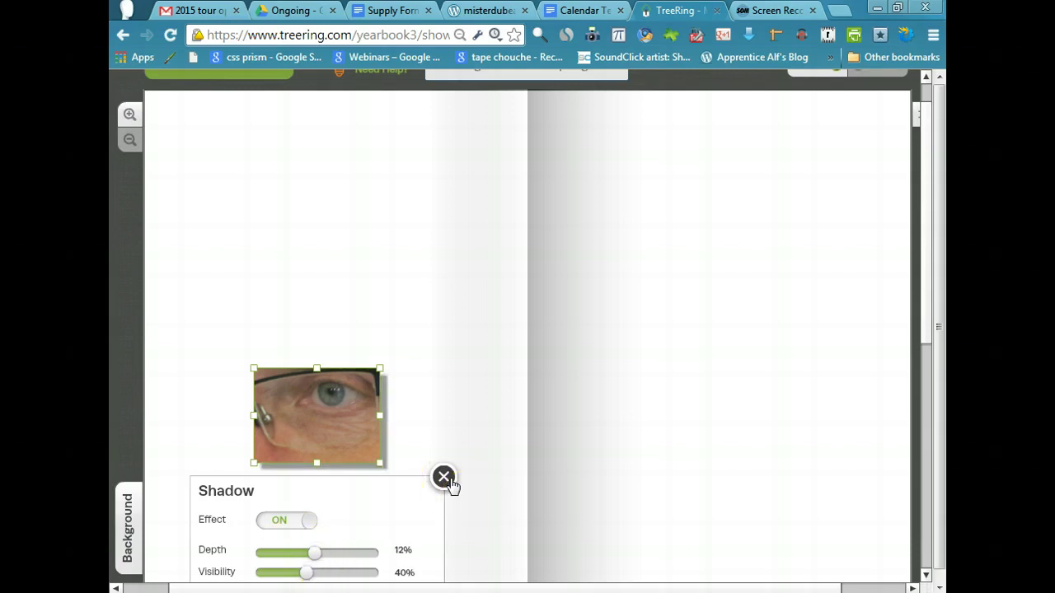
left_click(445, 477)
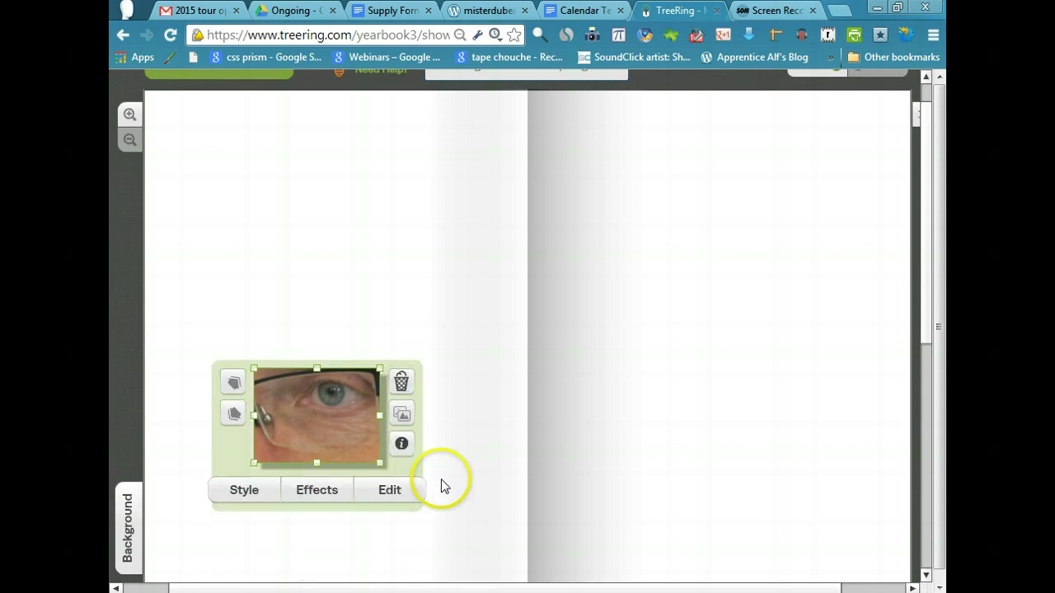